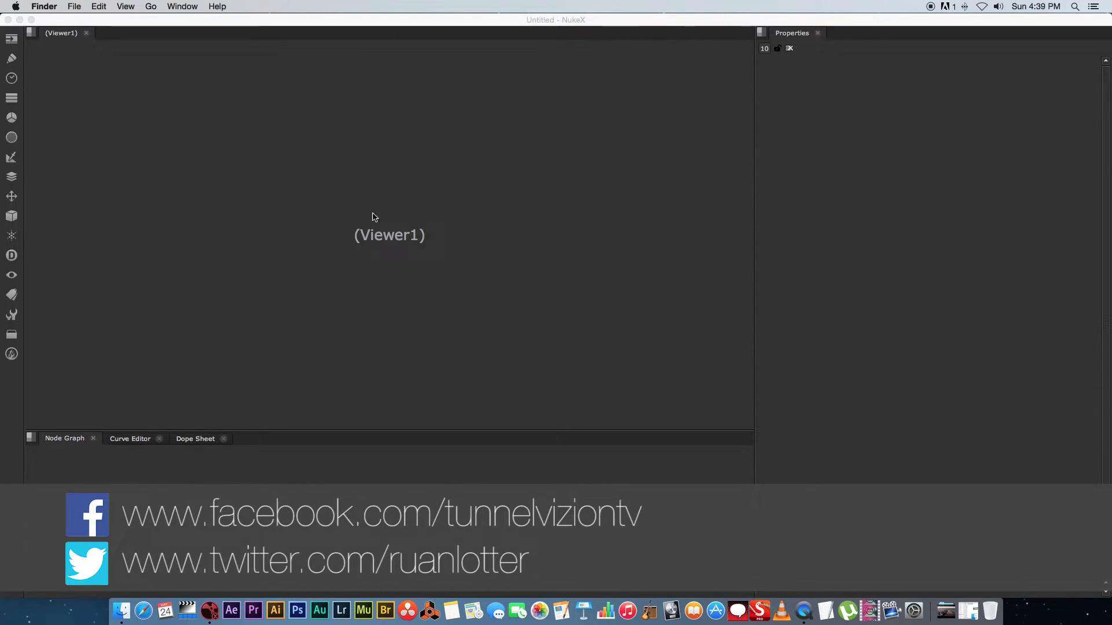
# Step: Import Clip10secs.mov as Read1 and connect it to Viewer1
pyautogui.click(121, 609)
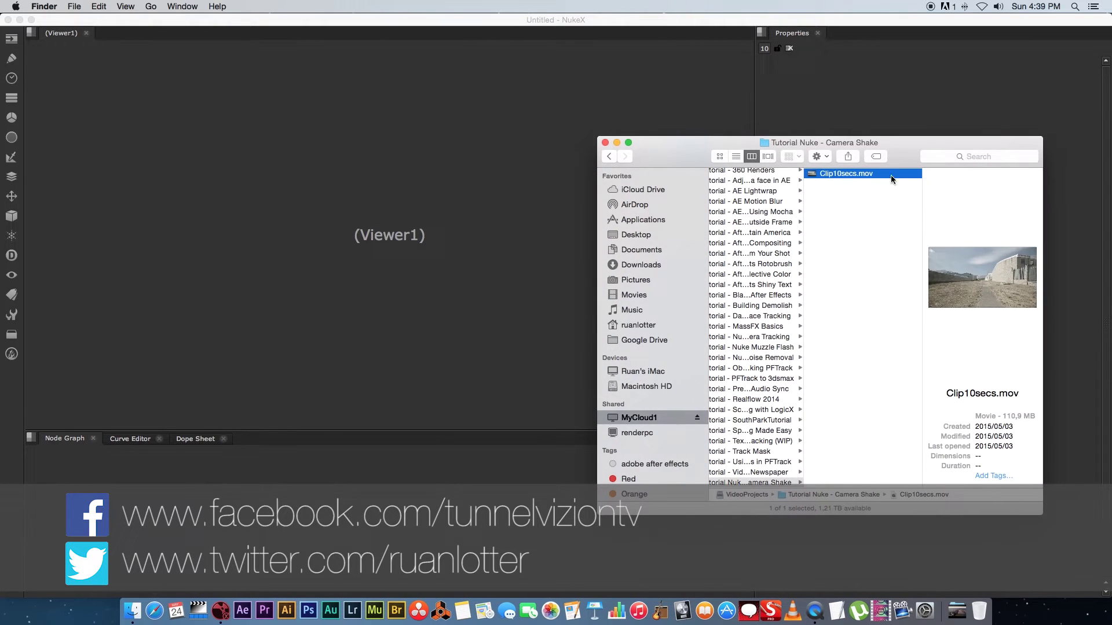
pyautogui.moveTo(813, 176); pyautogui.dragTo(340, 481)
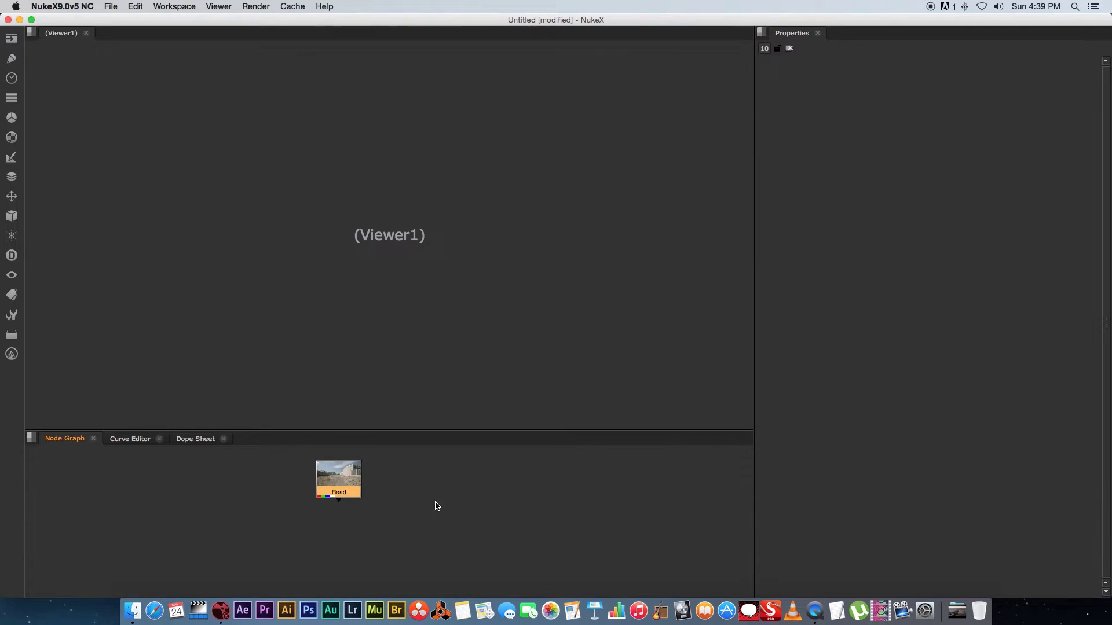
pyautogui.press('1')
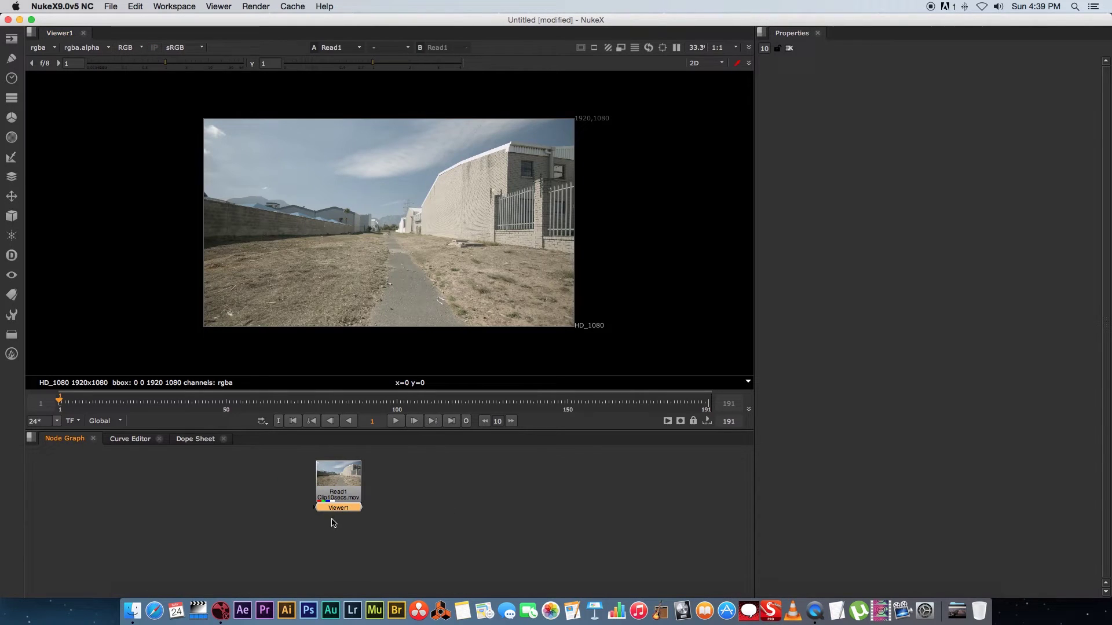
pyautogui.moveTo(337, 508); pyautogui.dragTo(334, 559)
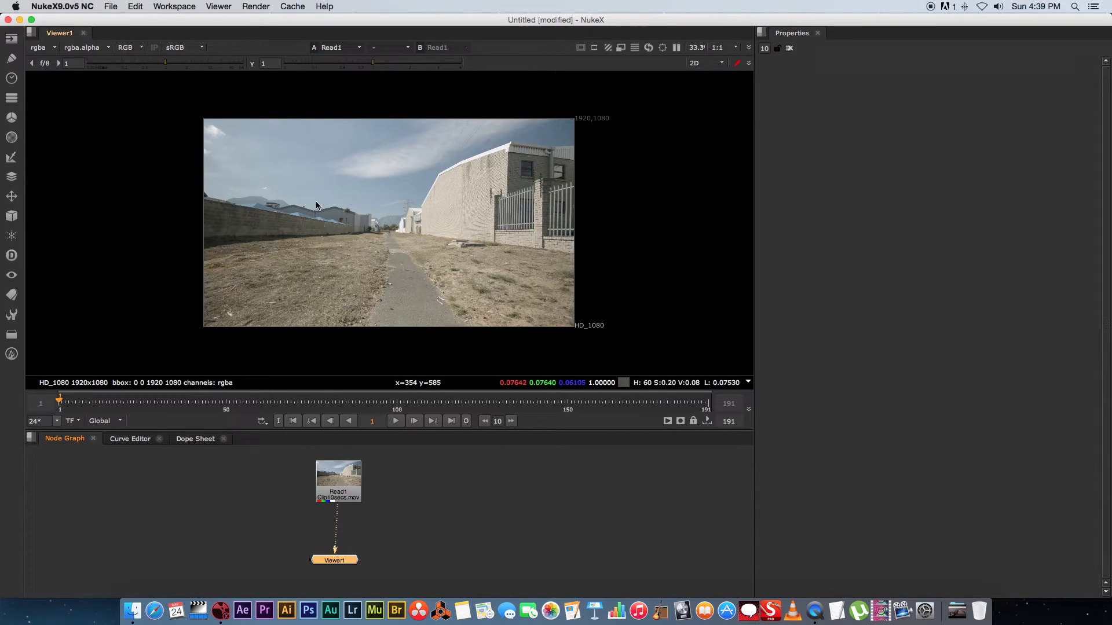
pyautogui.scroll(2, 639, 208)
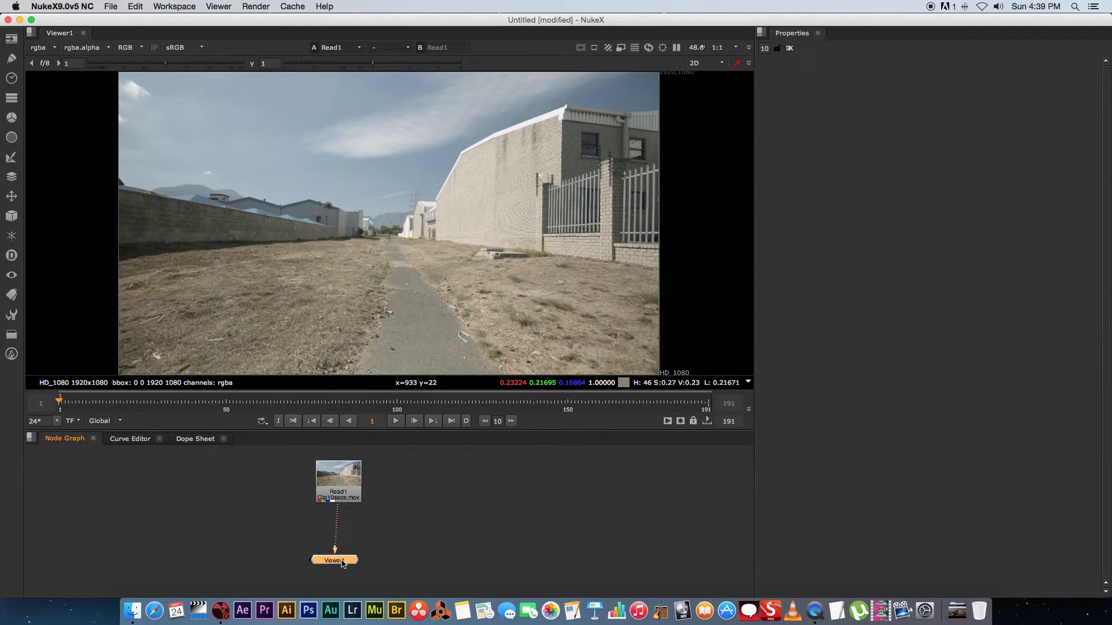
# Step: Preview the footage forwards and backwards, then return to the first frame with Read1 selected
pyautogui.click(396, 421)
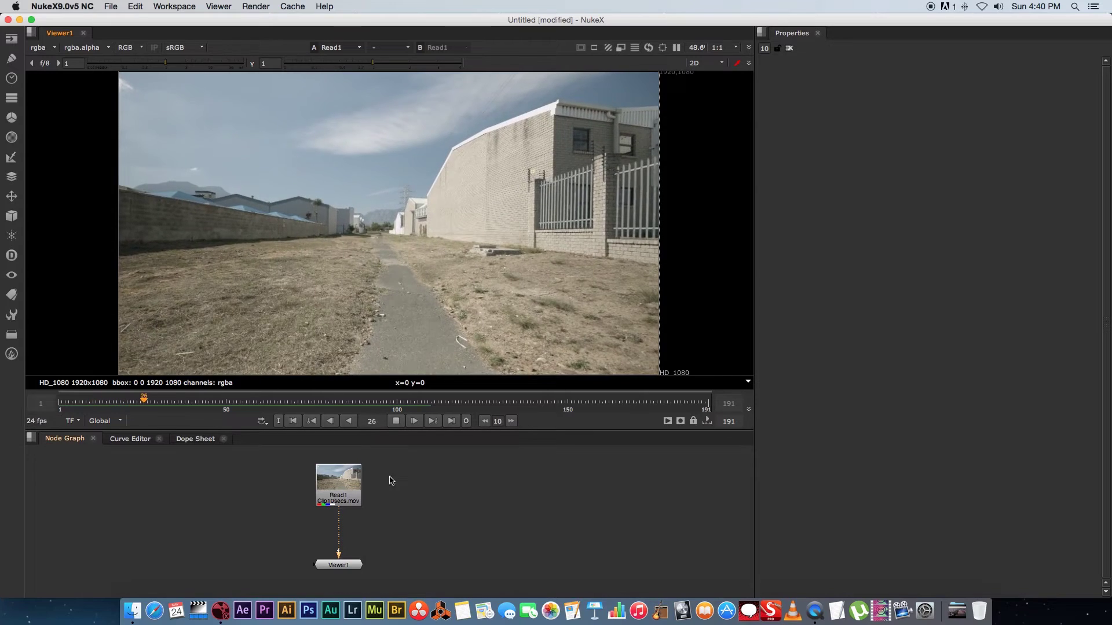
pyautogui.press('j')
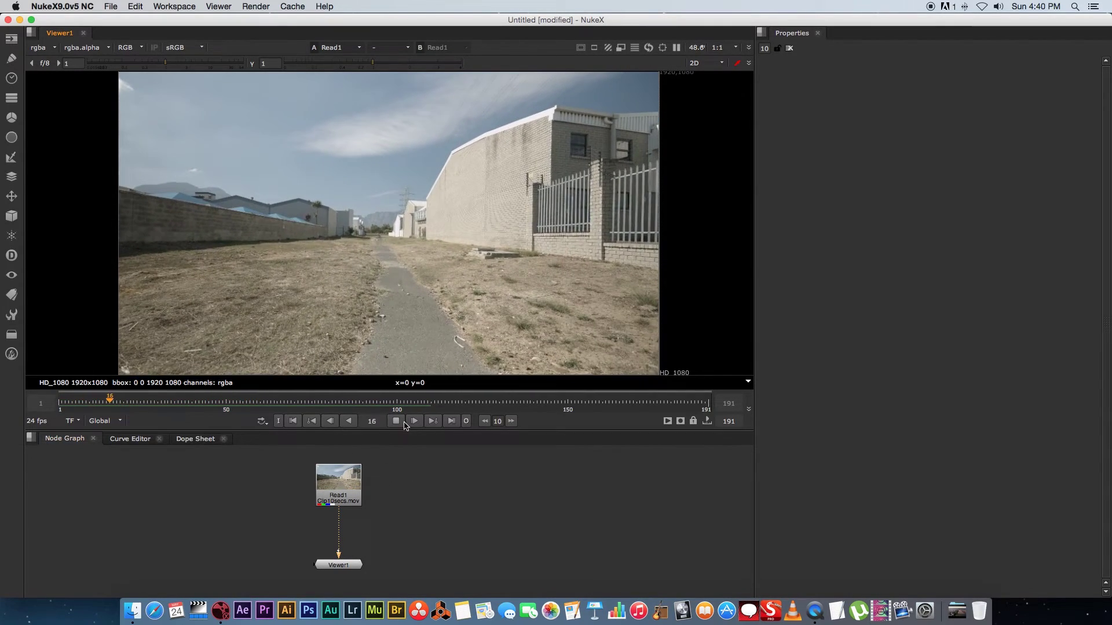
pyautogui.press('k')
pyautogui.click(293, 421)
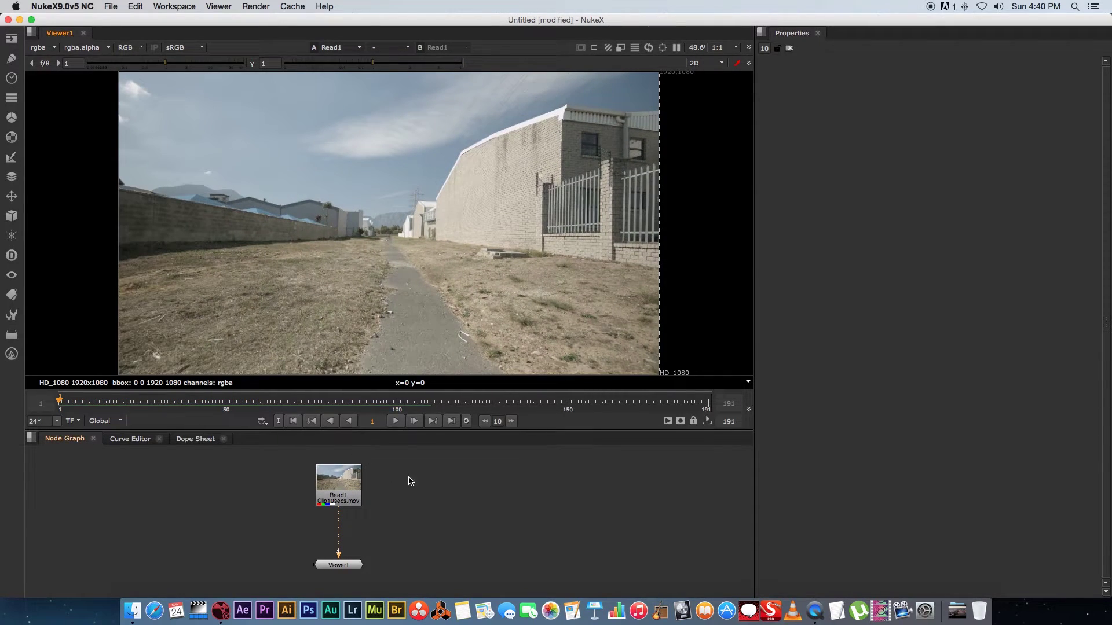
pyautogui.click(344, 489)
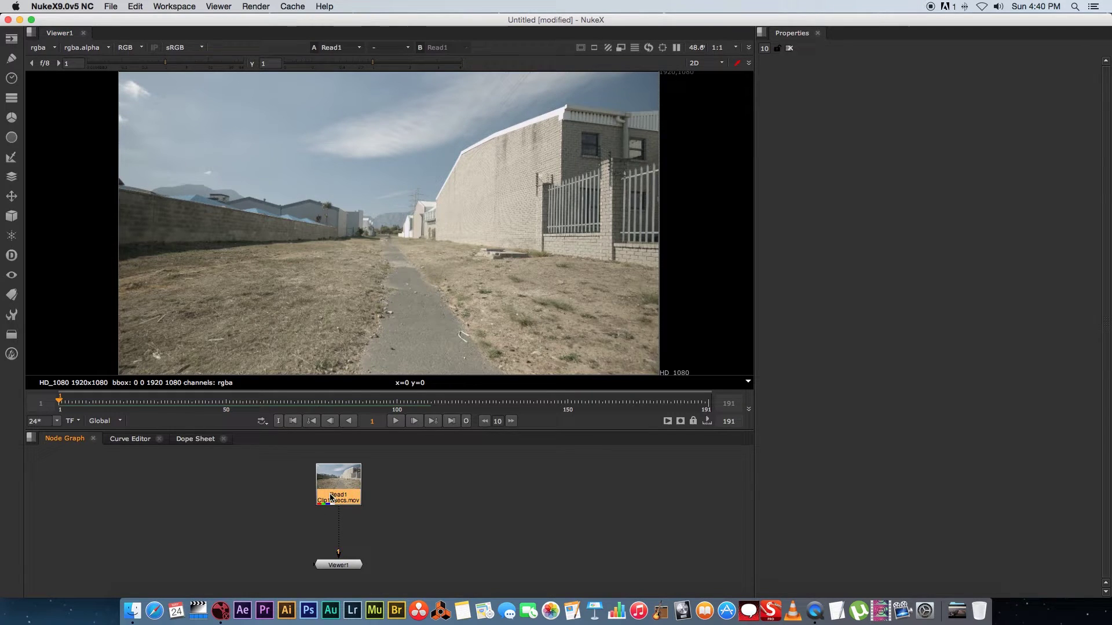
pyautogui.press('Tab')
# Step: Insert a CameraShake node below Read1 and preview the shaking footage
pyautogui.write('cam')
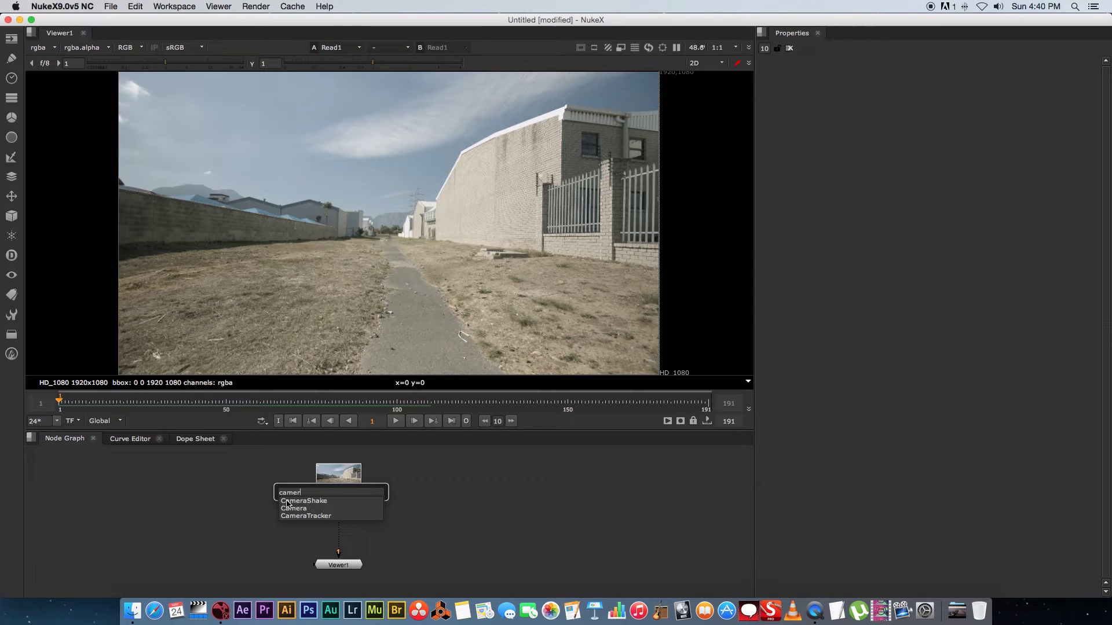
pyautogui.click(310, 502)
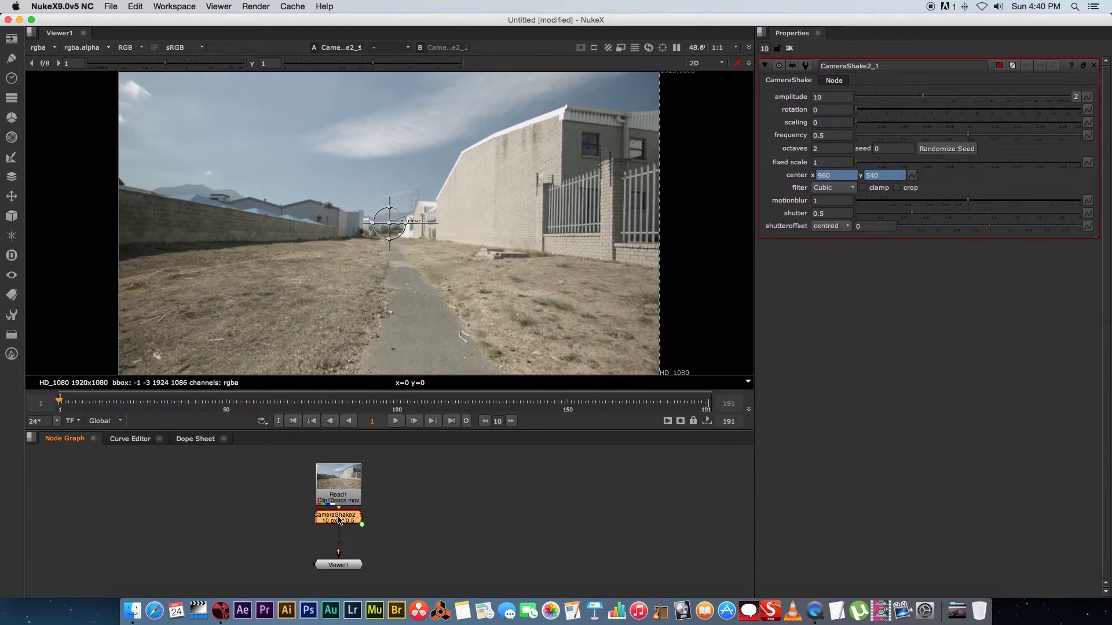
pyautogui.moveTo(339, 520)
pyautogui.mouseDown()
pyautogui.moveTo(343, 533)
pyautogui.moveTo(348, 483)
pyautogui.moveTo(355, 523)
pyautogui.moveTo(345, 531)
pyautogui.mouseUp()
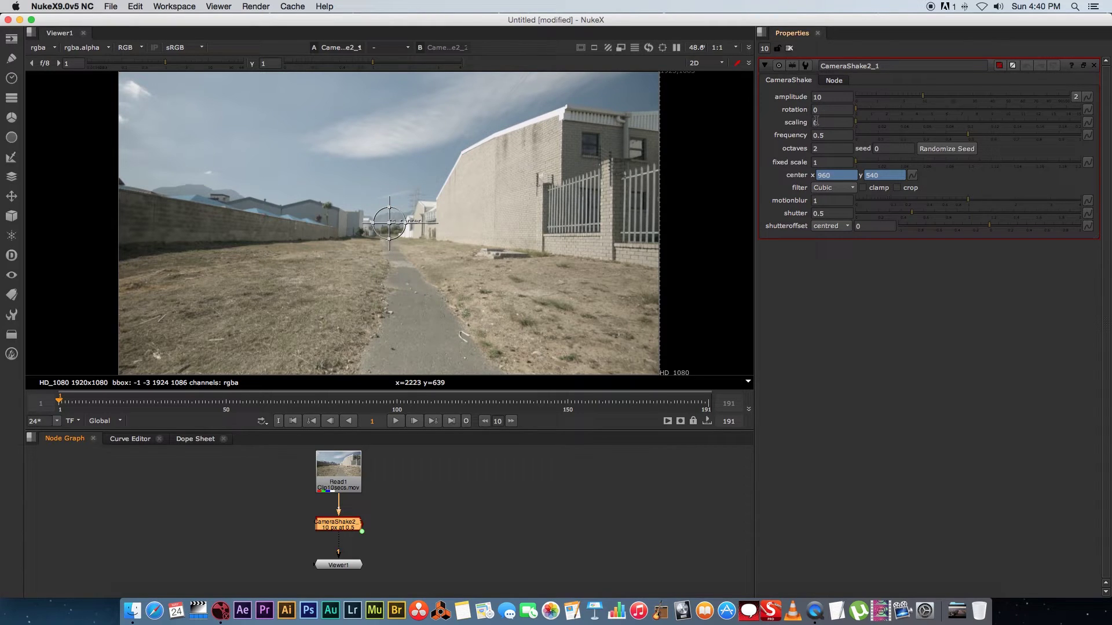
pyautogui.click(397, 422)
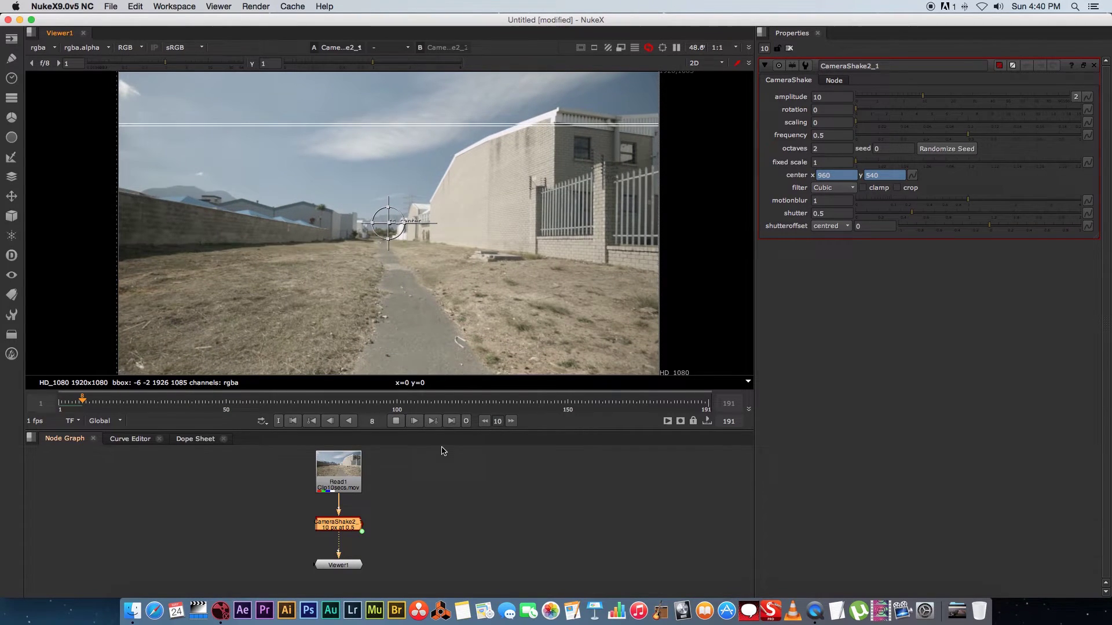
# Step: Stop playback and set the viewer resolution to 1:4 (480x270)
pyautogui.click(396, 421)
pyautogui.click(293, 420)
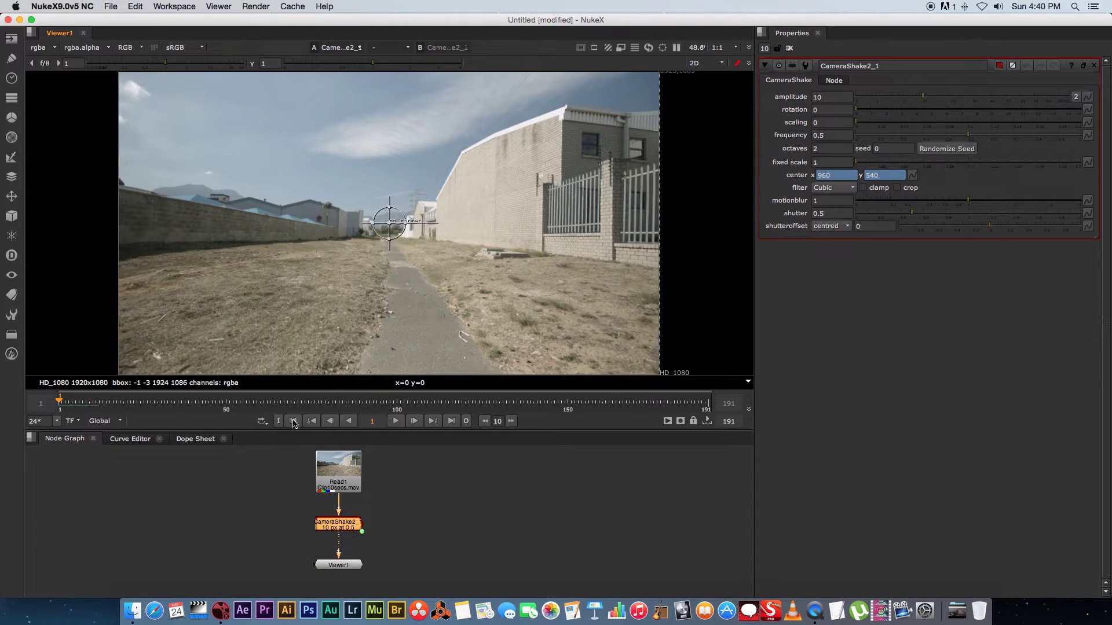
pyautogui.click(723, 50)
pyautogui.click(722, 59)
pyautogui.click(722, 50)
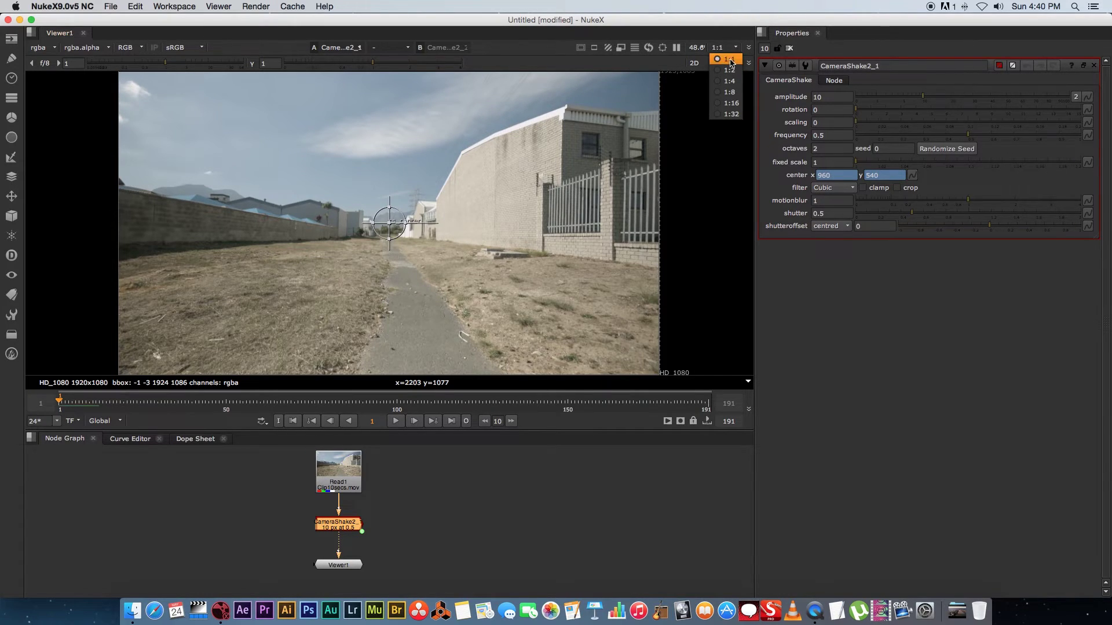
pyautogui.click(715, 82)
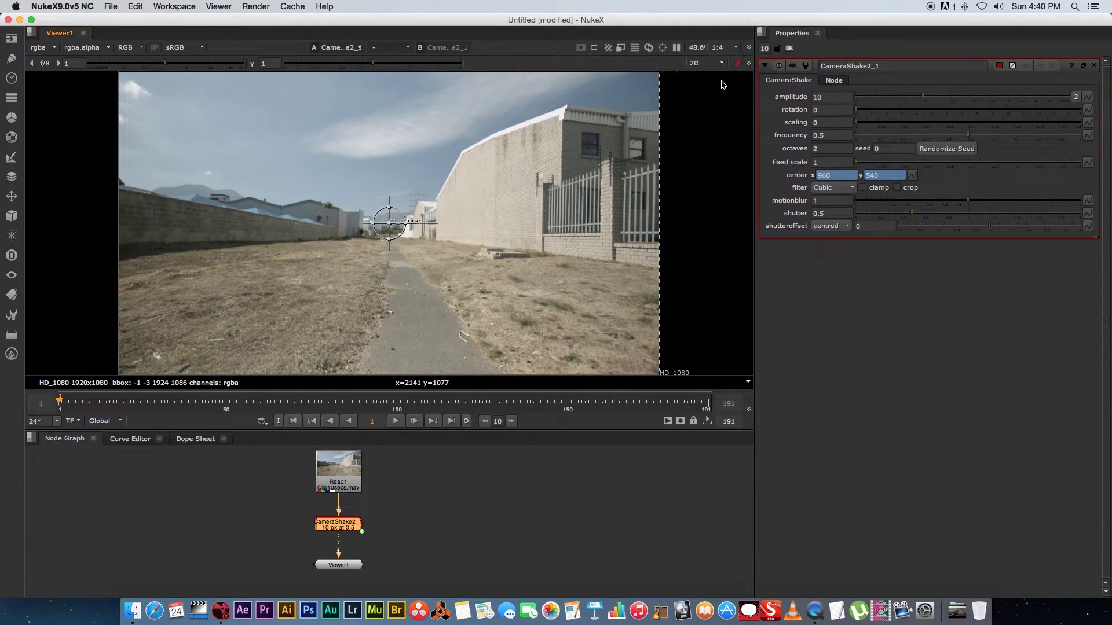
# Step: Play the shaking clip at 1:4 resolution and return to frame 1
pyautogui.click(393, 421)
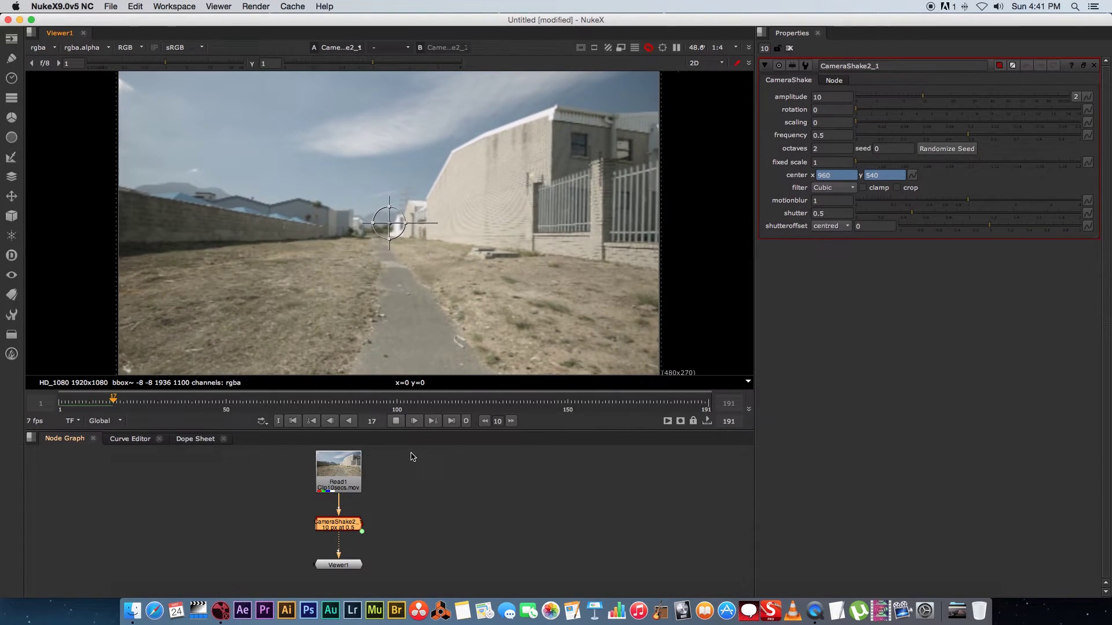
pyautogui.click(396, 421)
pyautogui.click(293, 421)
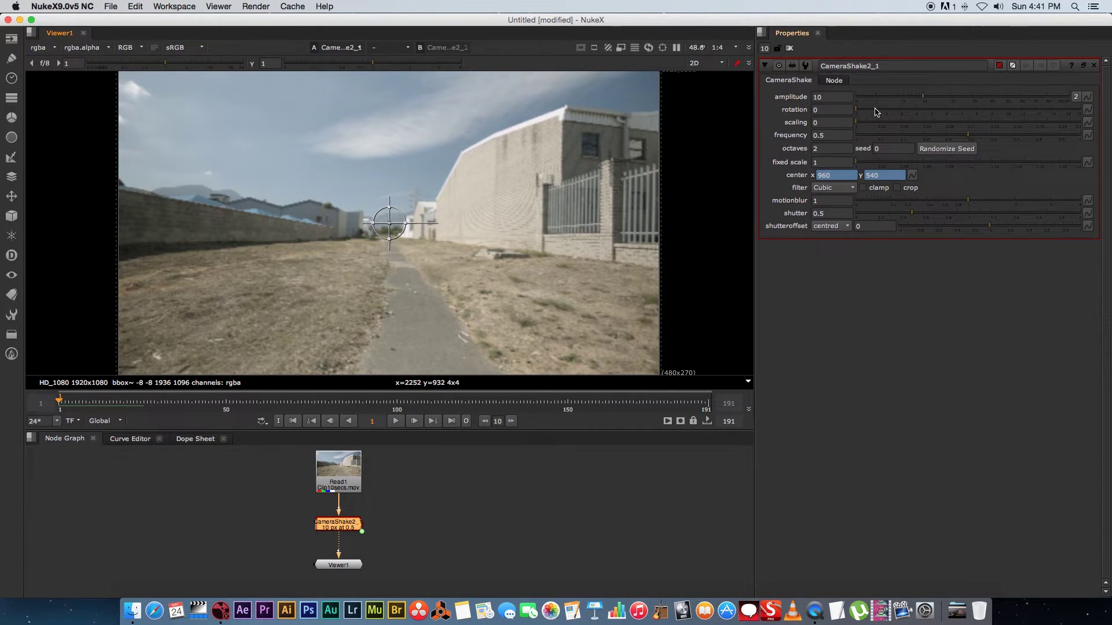
# Step: Raise the CameraShake amplitude from 10 to 100 and preview the stronger shake
pyautogui.moveTo(925, 97); pyautogui.dragTo(1070, 97)
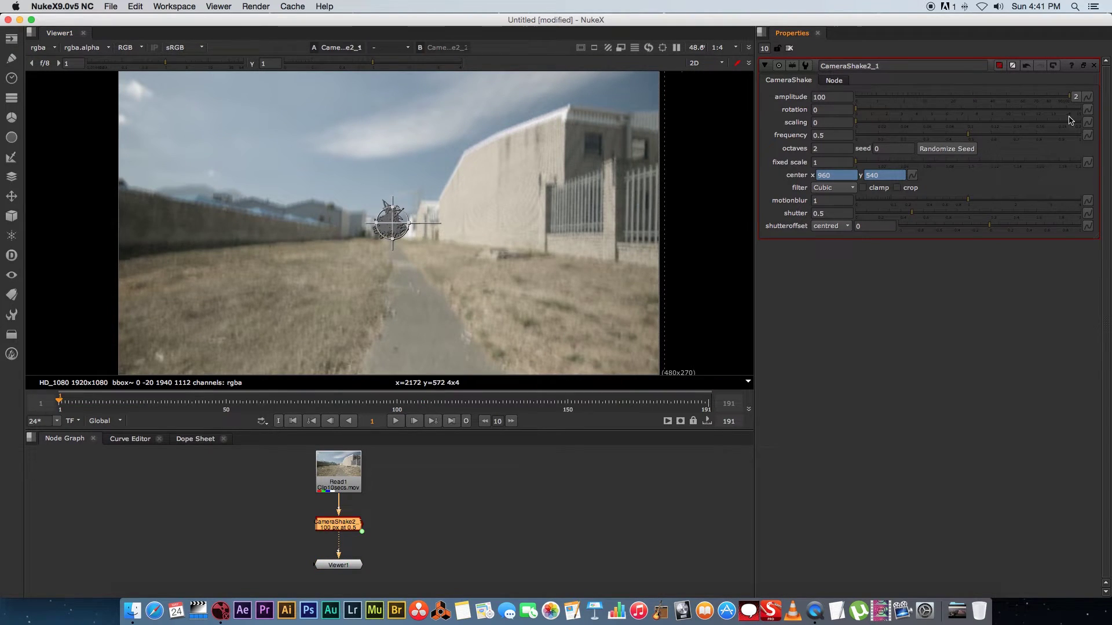
pyautogui.press('l')
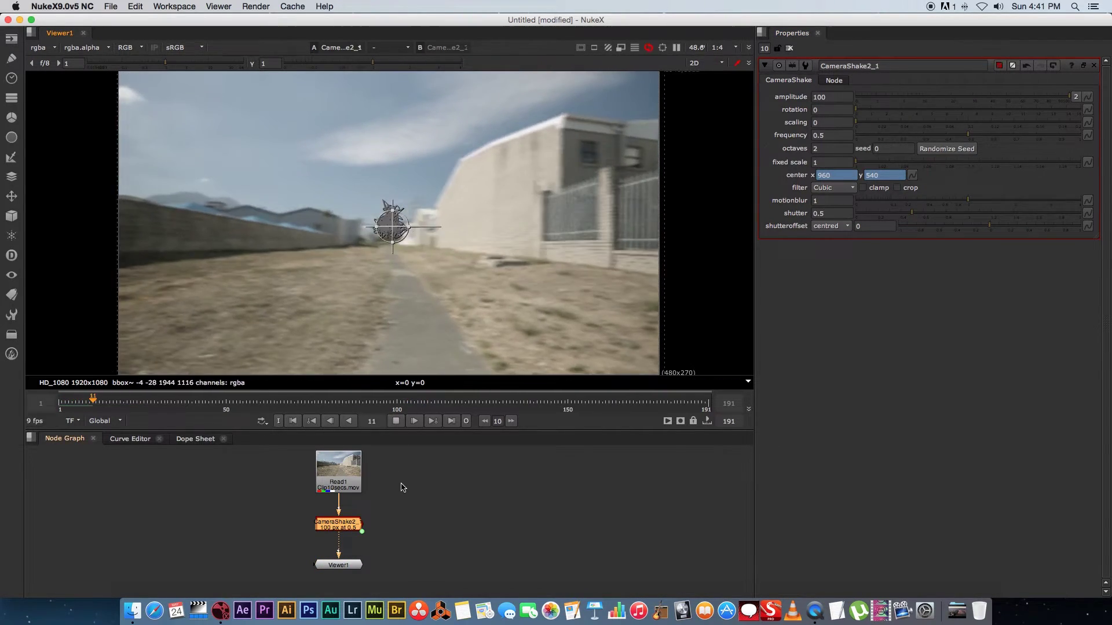
pyautogui.click(397, 421)
pyautogui.click(293, 421)
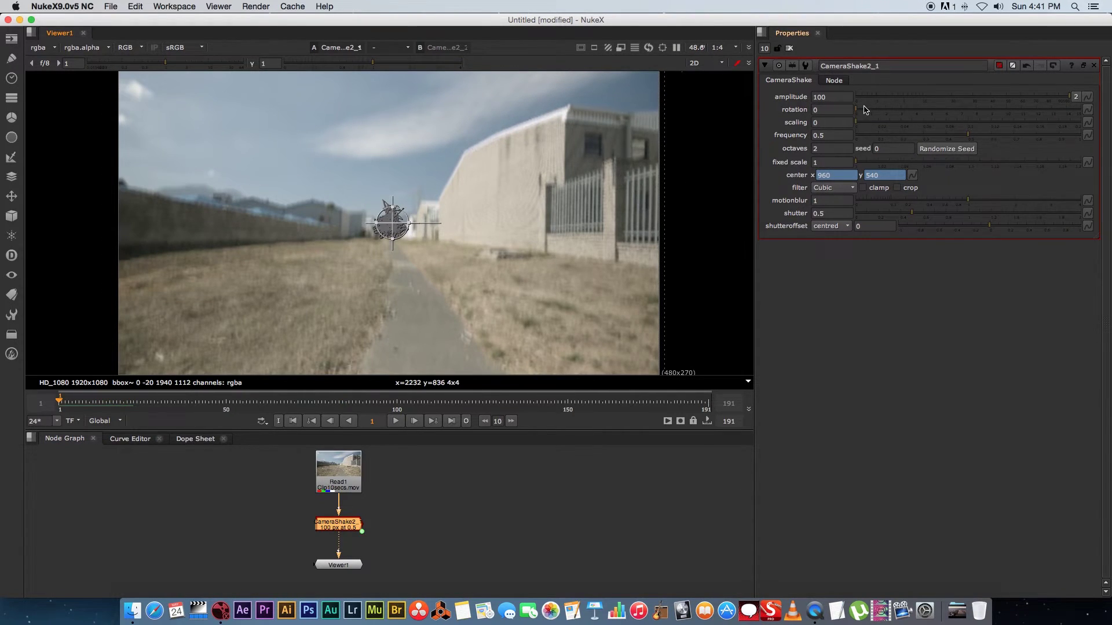
# Step: Add rotation to the shake and preview the rotating result from frame 1
pyautogui.moveTo(864, 109); pyautogui.dragTo(1019, 109)
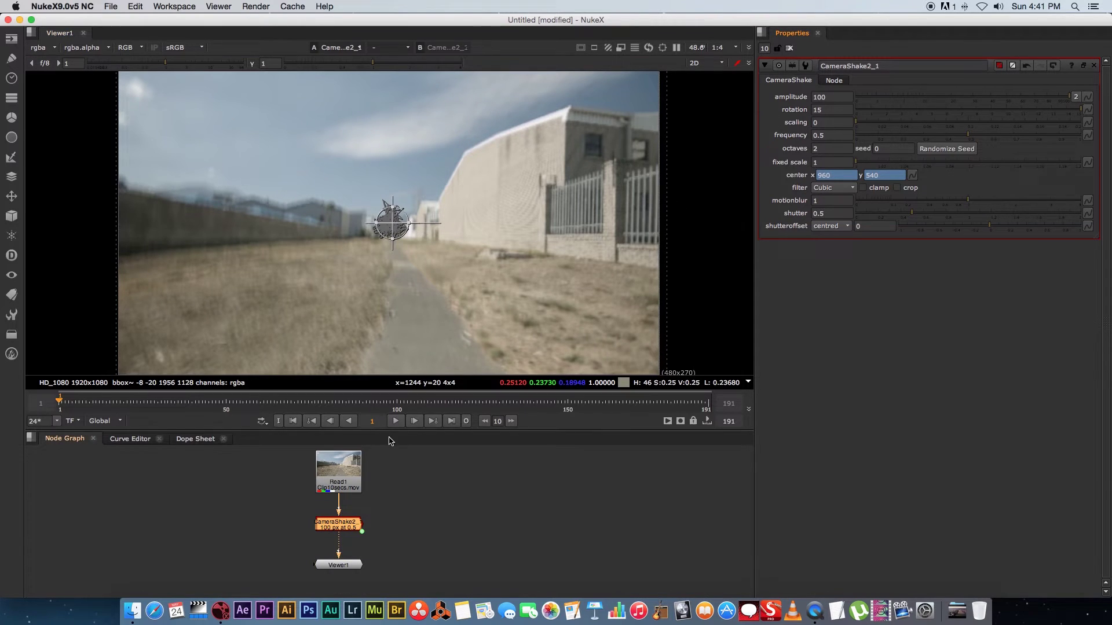
pyautogui.press('l')
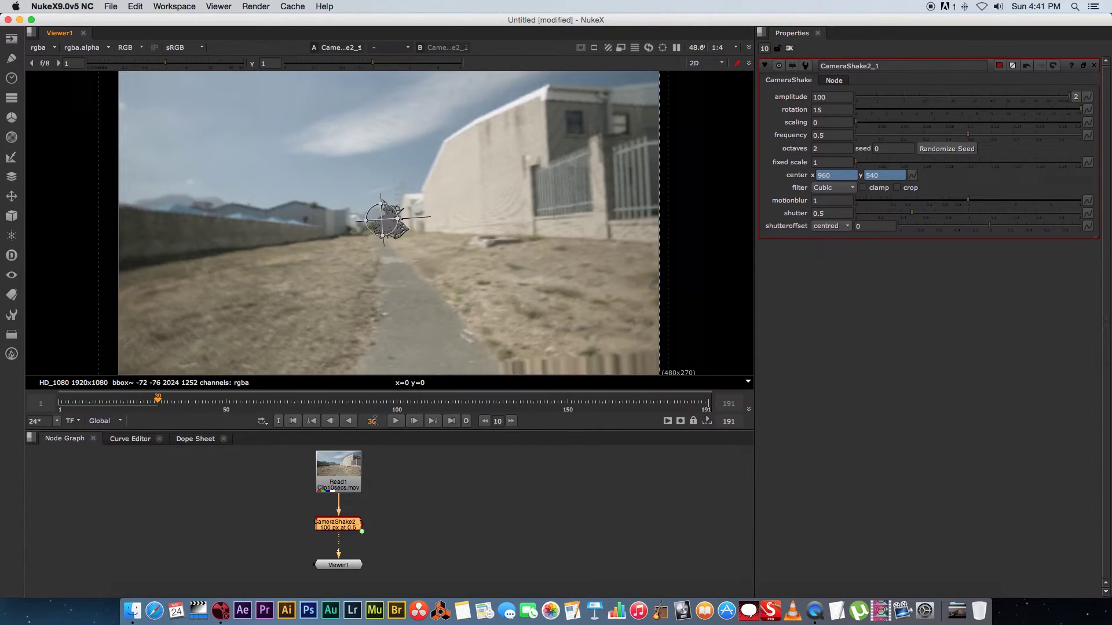
pyautogui.click(292, 421)
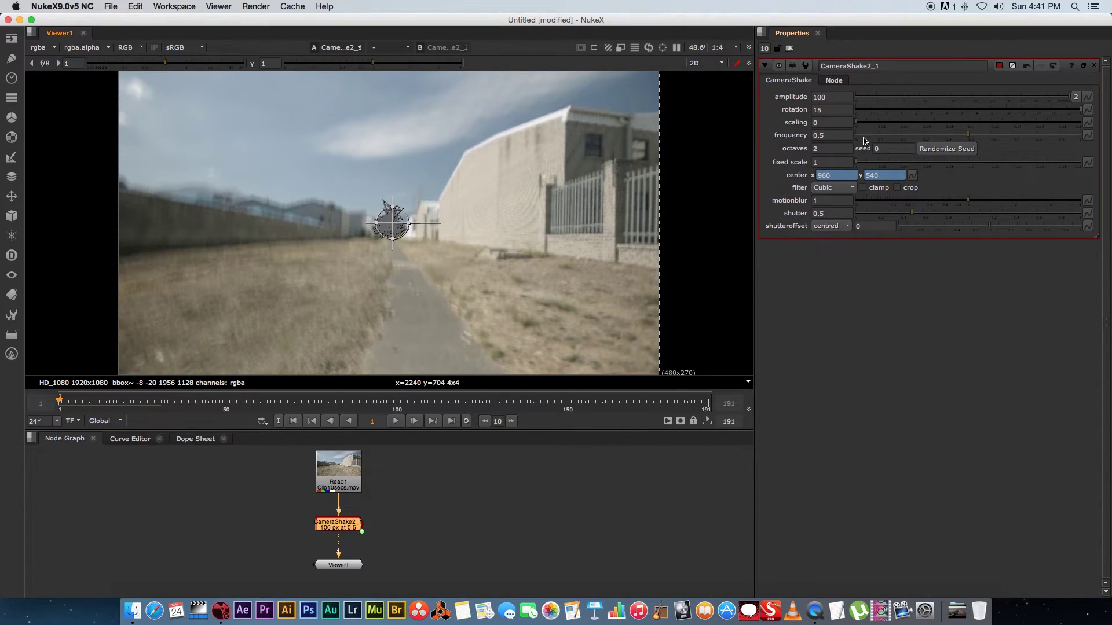
# Step: Set the shake scaling to 0.2 and preview the push-in effect
pyautogui.moveTo(868, 123); pyautogui.dragTo(1080, 122)
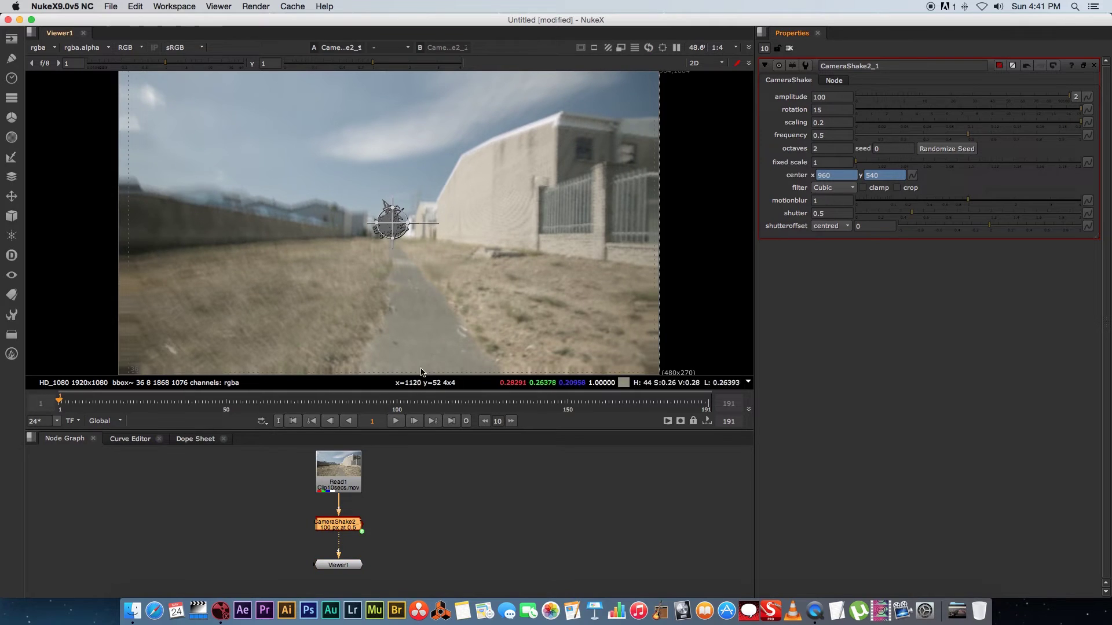
pyautogui.click(395, 421)
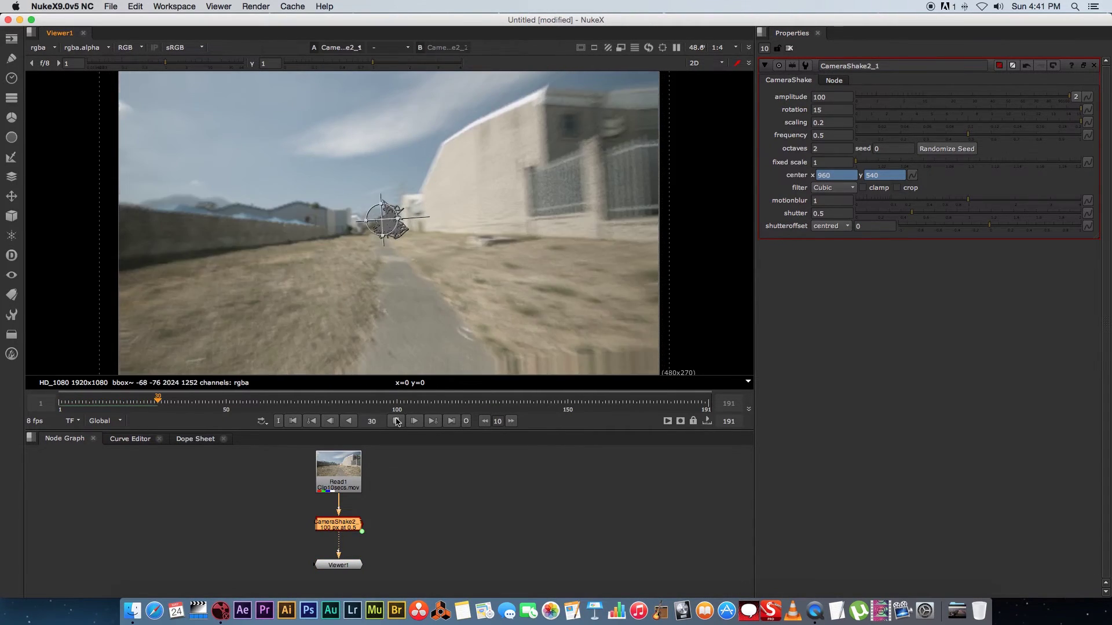
pyautogui.click(292, 421)
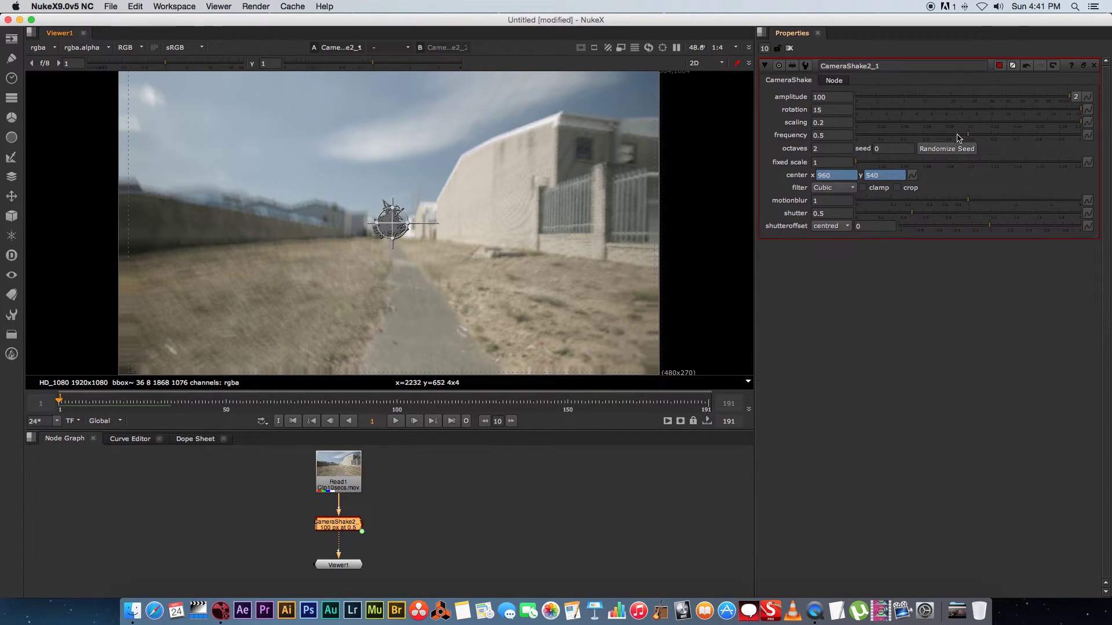
# Step: Try frequency 1, then lower it to 0.035 and preview the slower shake
pyautogui.moveTo(968, 135); pyautogui.dragTo(1107, 137)
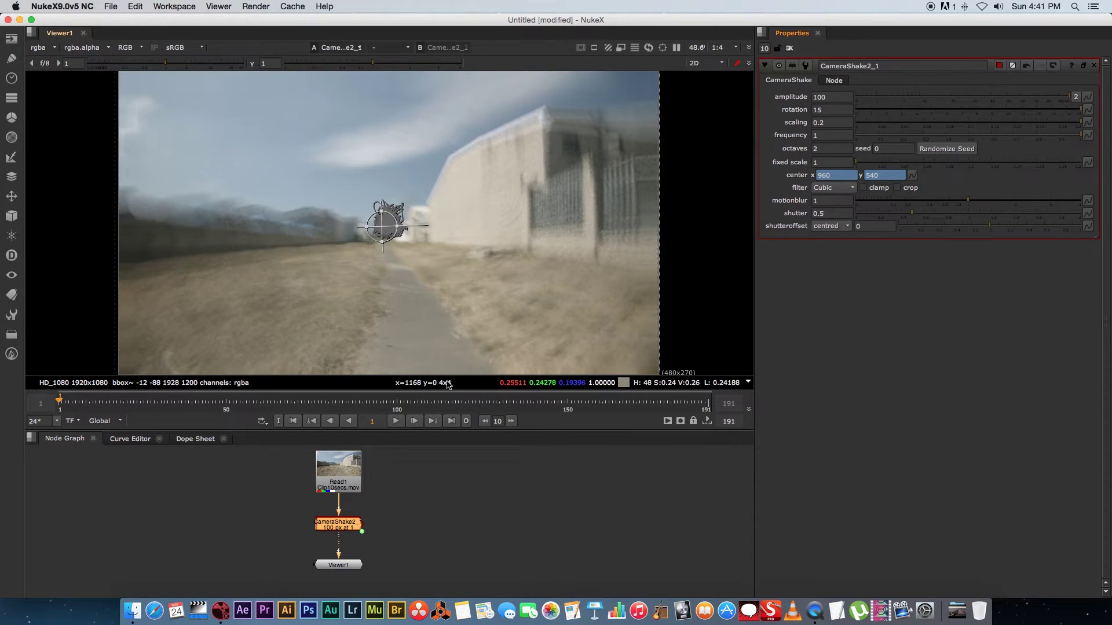
pyautogui.click(396, 421)
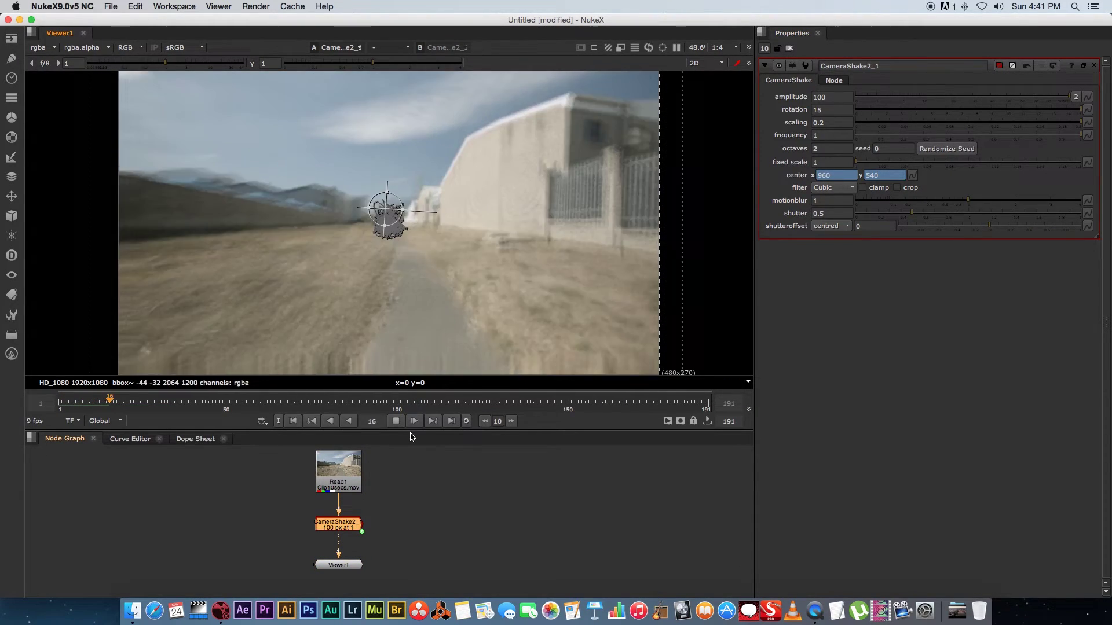
pyautogui.press('k')
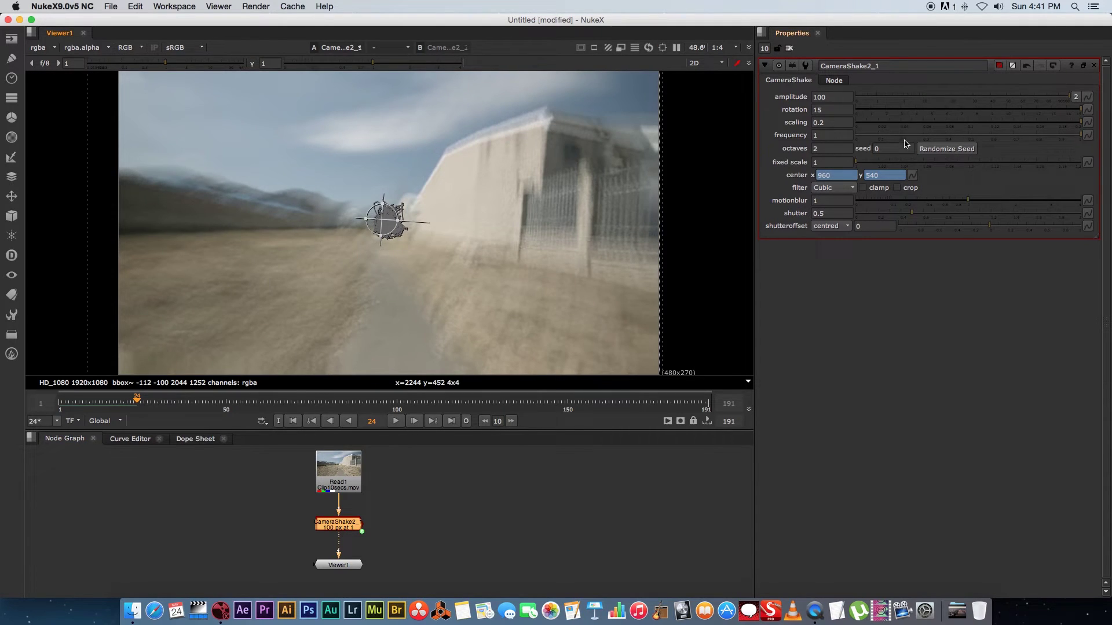
pyautogui.click(863, 135)
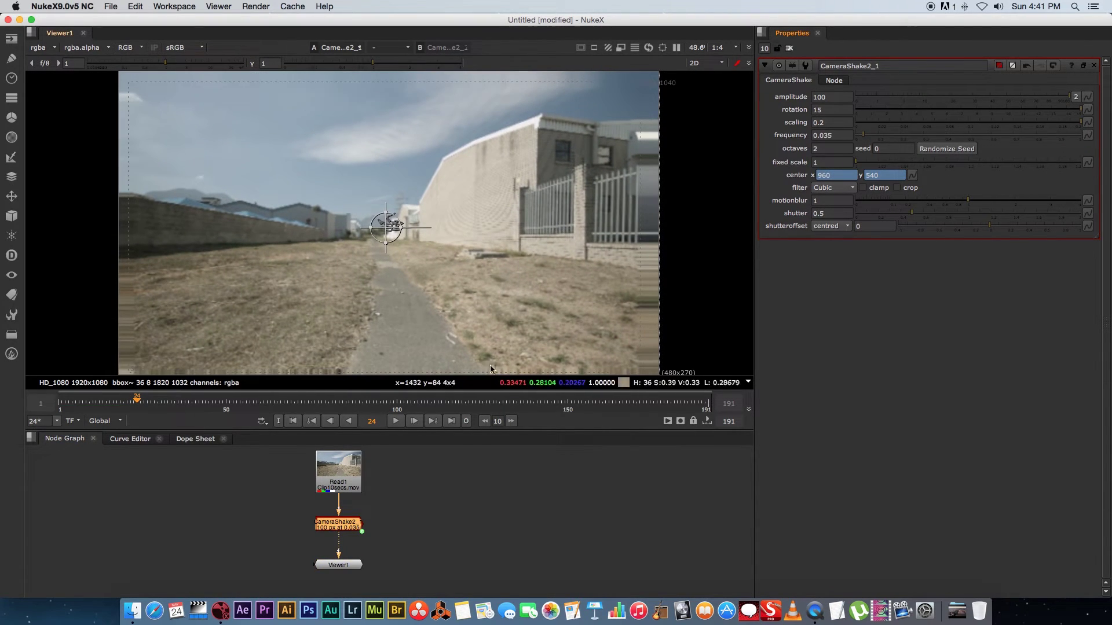
pyautogui.press('l')
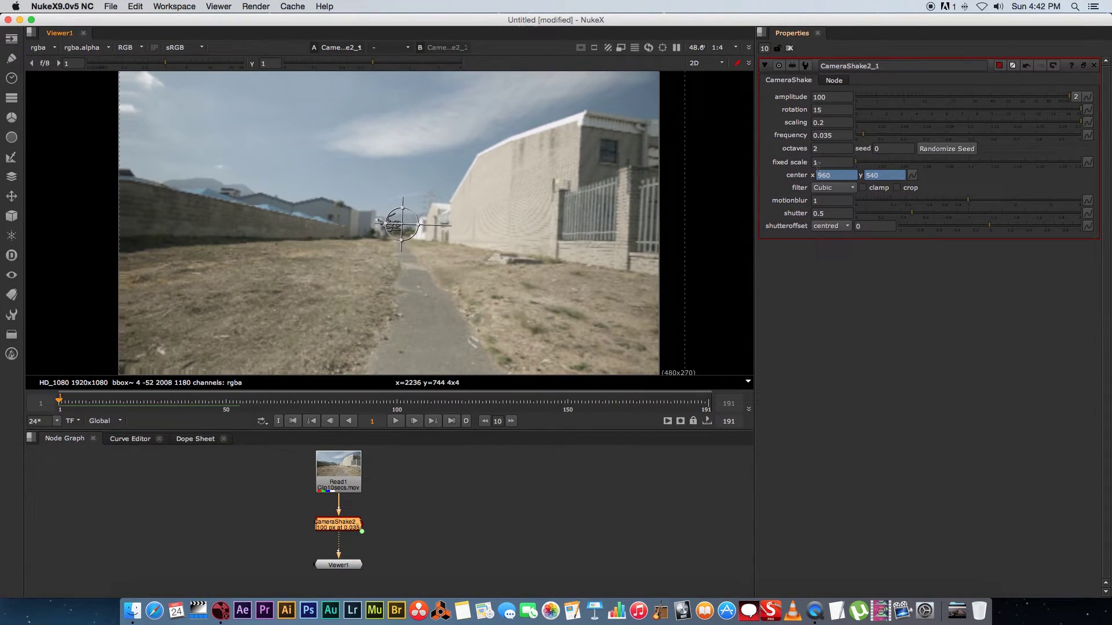
pyautogui.rightClick(837, 136)
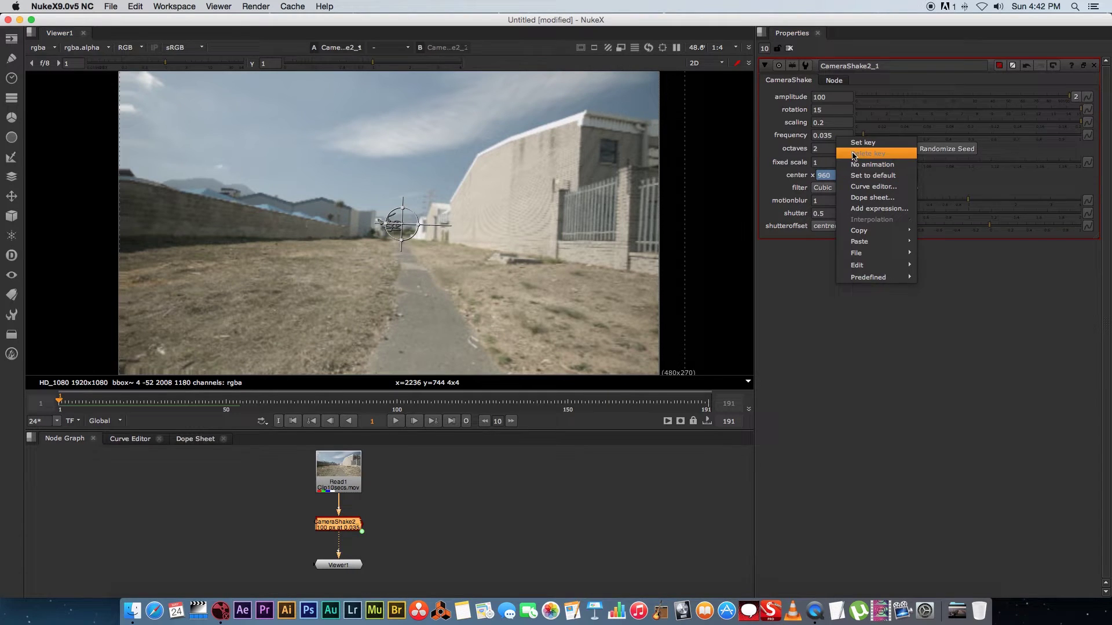
# Step: Reset the CameraShake frequency to its default of 0.5
pyautogui.click(784, 153)
pyautogui.rightClick(834, 134)
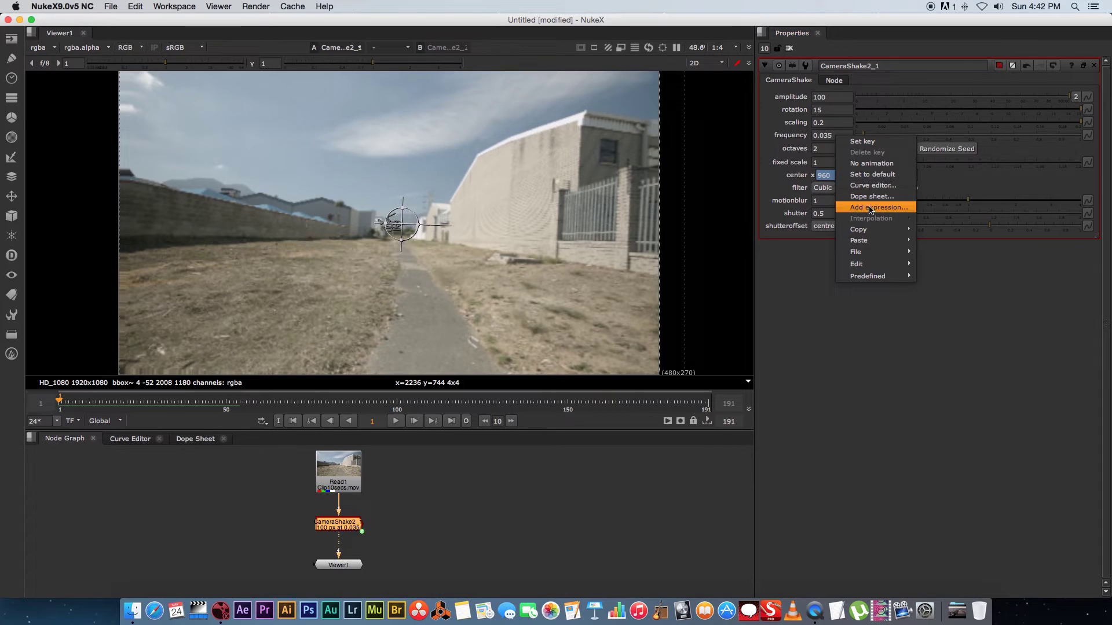
pyautogui.click(869, 174)
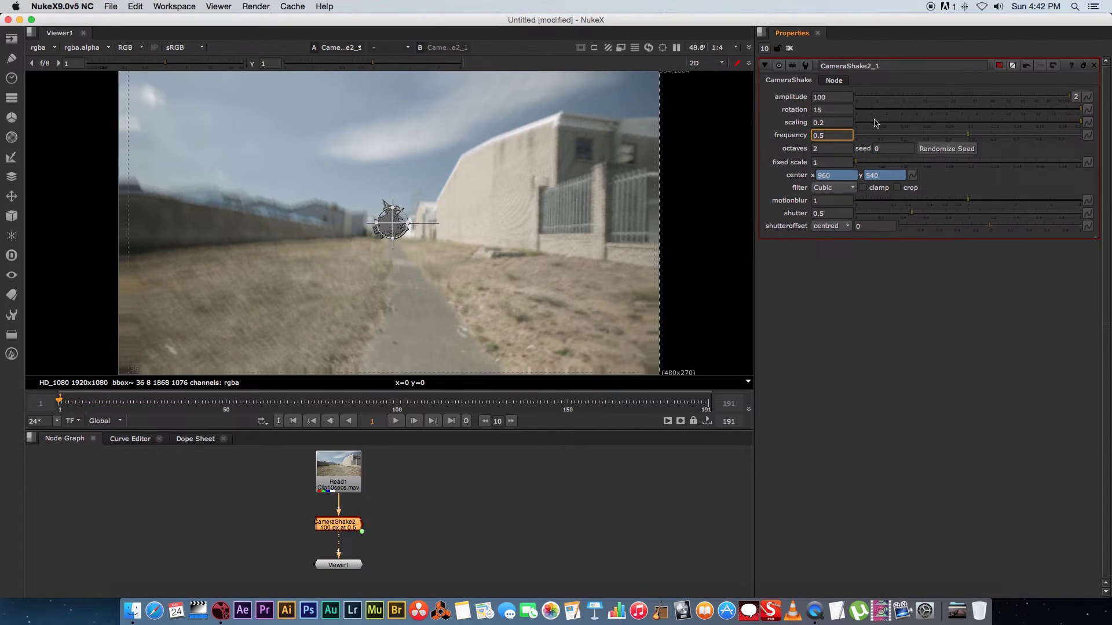
# Step: Set scaling and rotation to 0 and preview the pure positional shake
pyautogui.moveTo(874, 123); pyautogui.dragTo(813, 137)
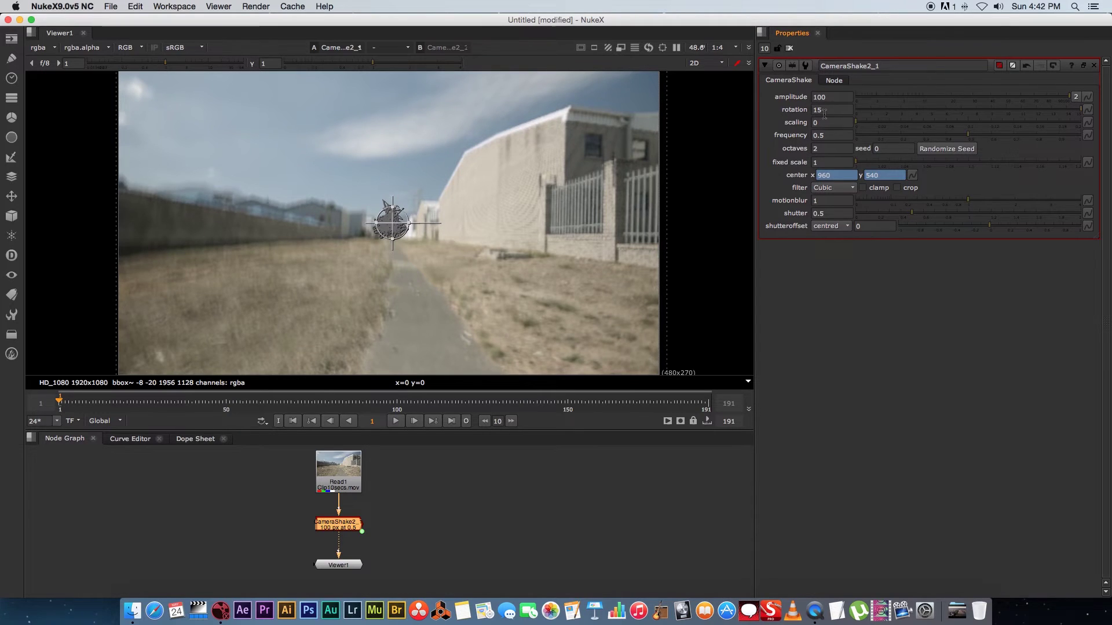
pyautogui.moveTo(880, 110); pyautogui.dragTo(797, 147)
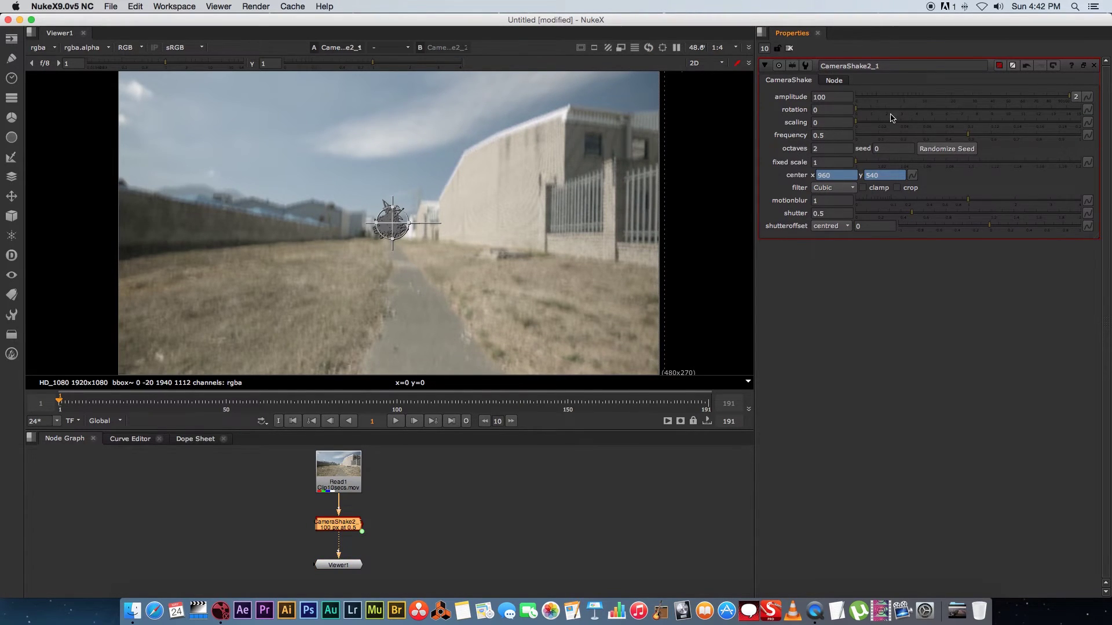
pyautogui.click(397, 422)
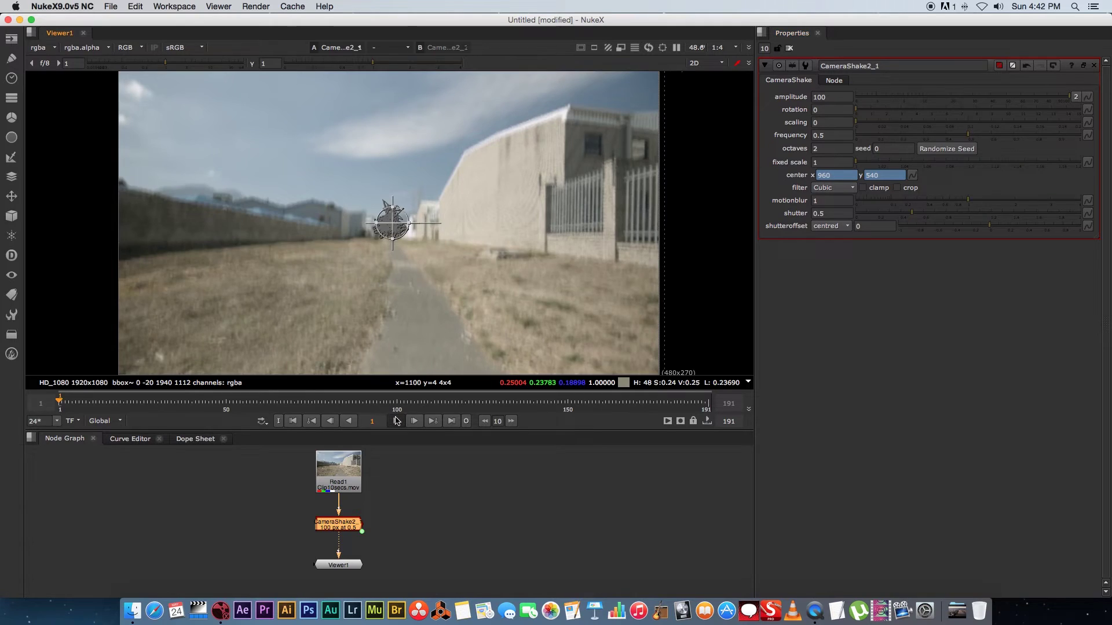
pyautogui.click(397, 422)
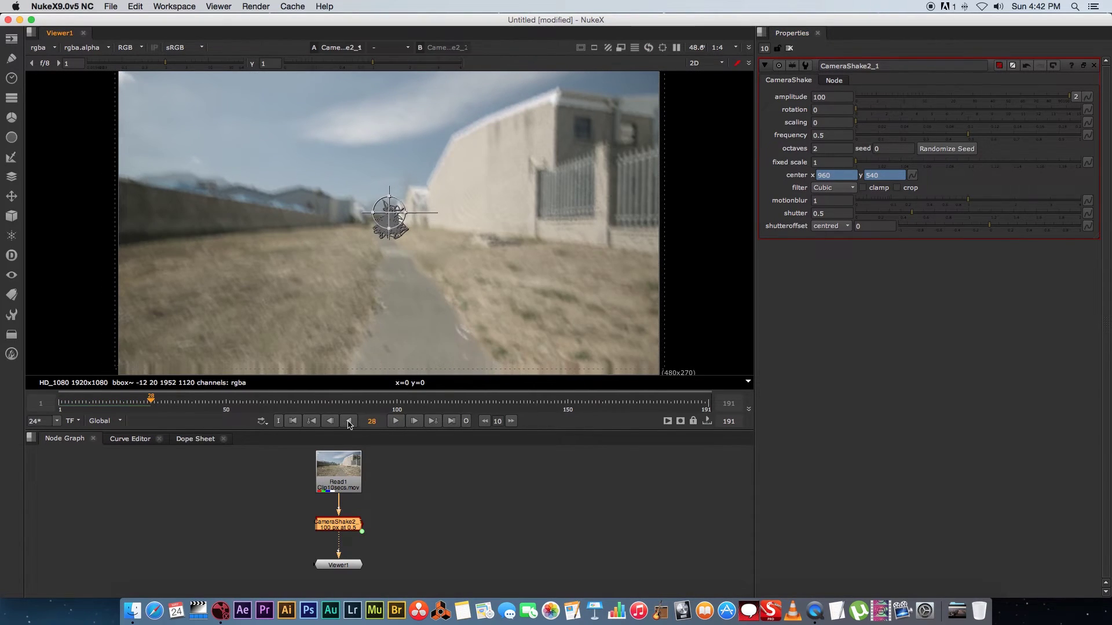
pyautogui.click(293, 421)
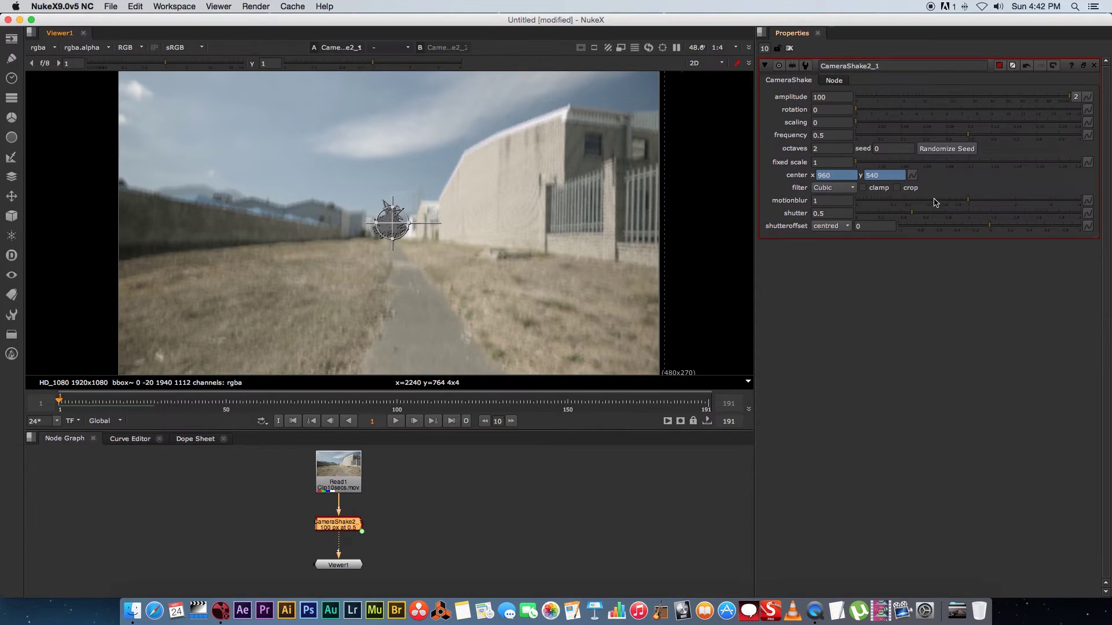
# Step: Compare motion blur off and at 4, then set motionblur to 1
pyautogui.moveTo(936, 202); pyautogui.dragTo(855, 201)
pyautogui.click(395, 421)
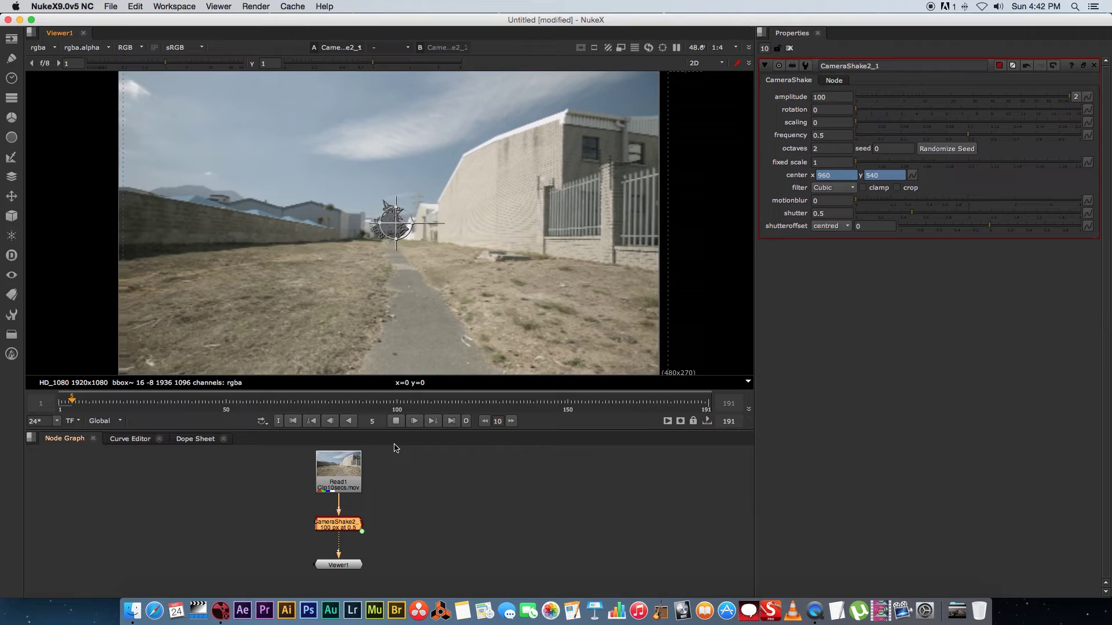
pyautogui.click(395, 421)
pyautogui.click(293, 420)
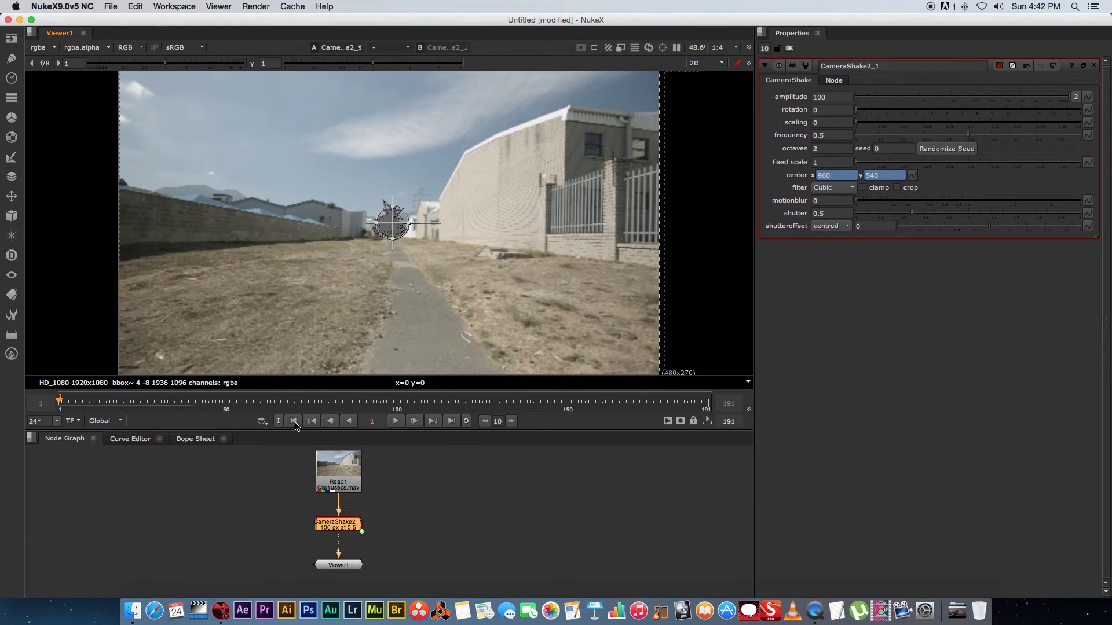
pyautogui.click(920, 201)
pyautogui.moveTo(1070, 211); pyautogui.dragTo(1092, 203)
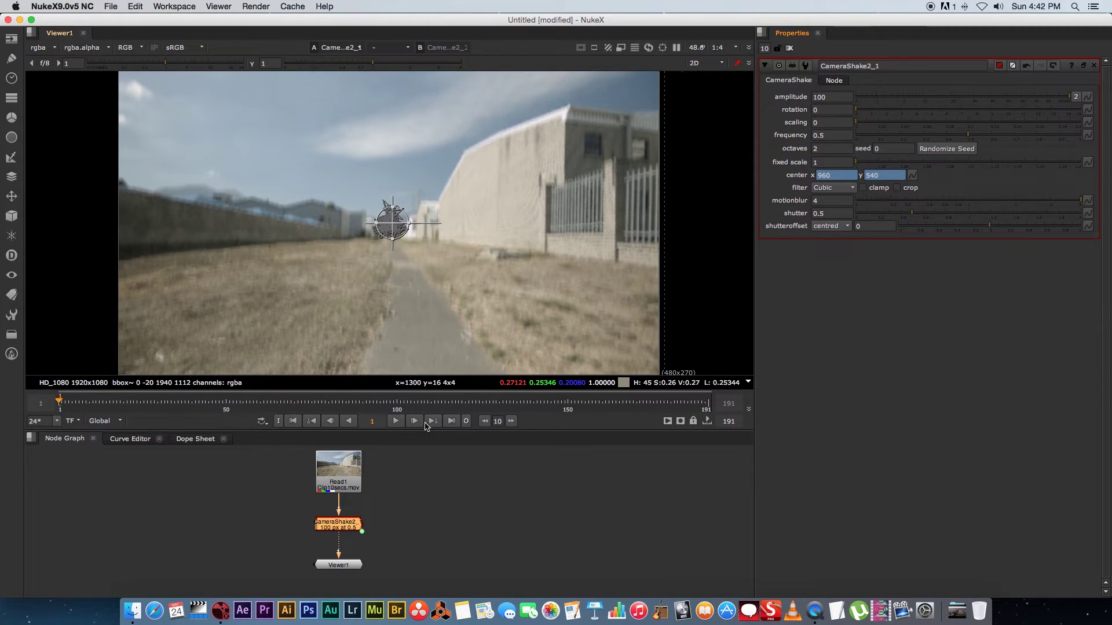
pyautogui.click(396, 421)
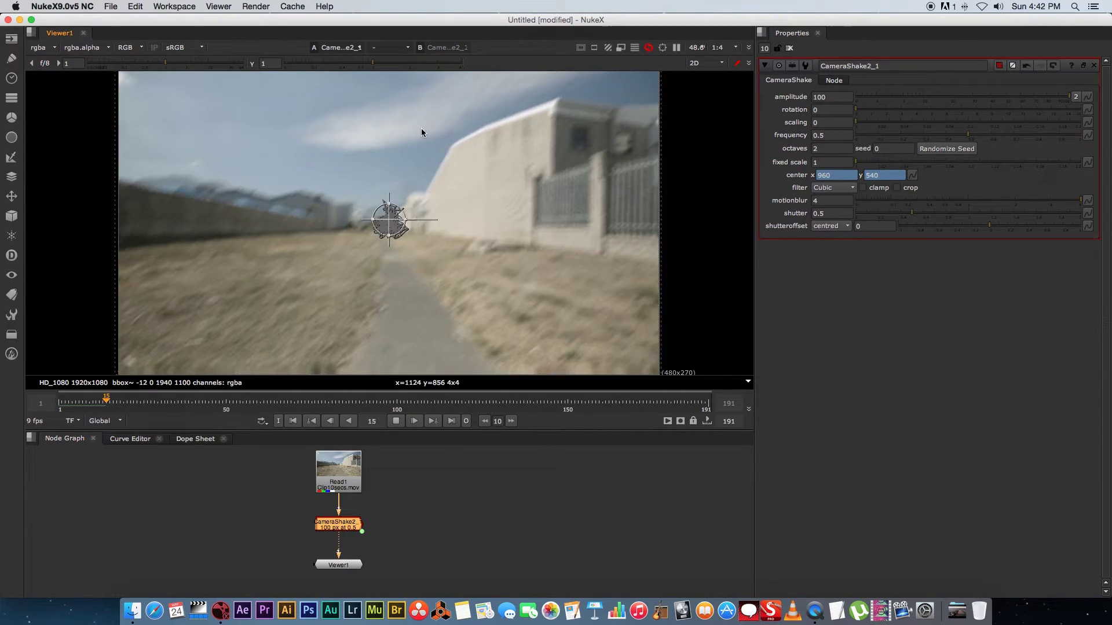
pyautogui.click(395, 421)
pyautogui.click(292, 421)
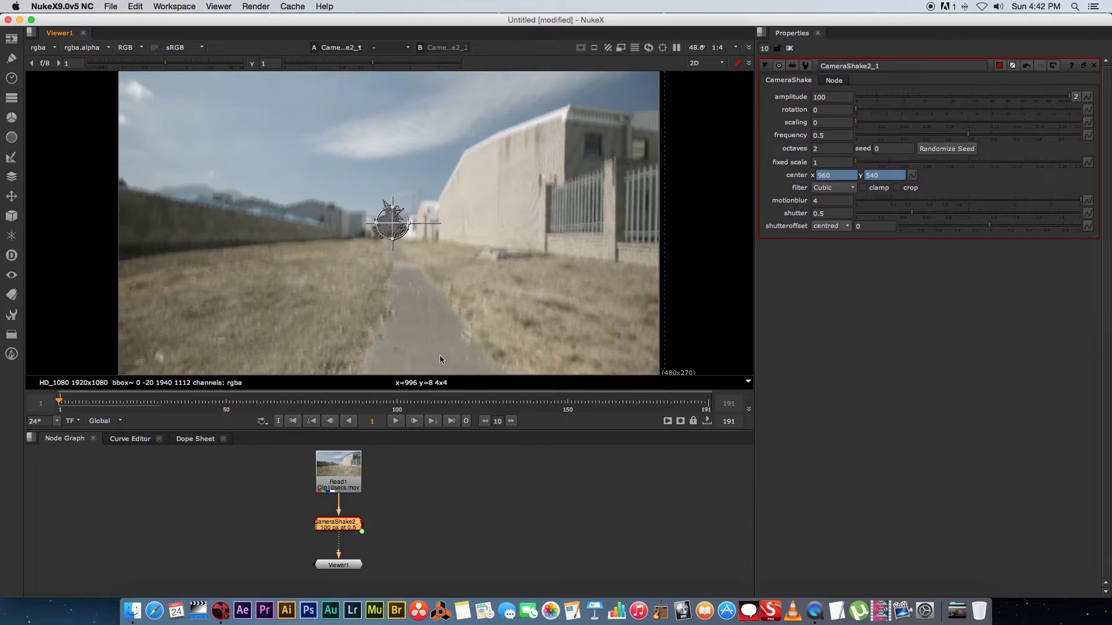
pyautogui.doubleClick(815, 200)
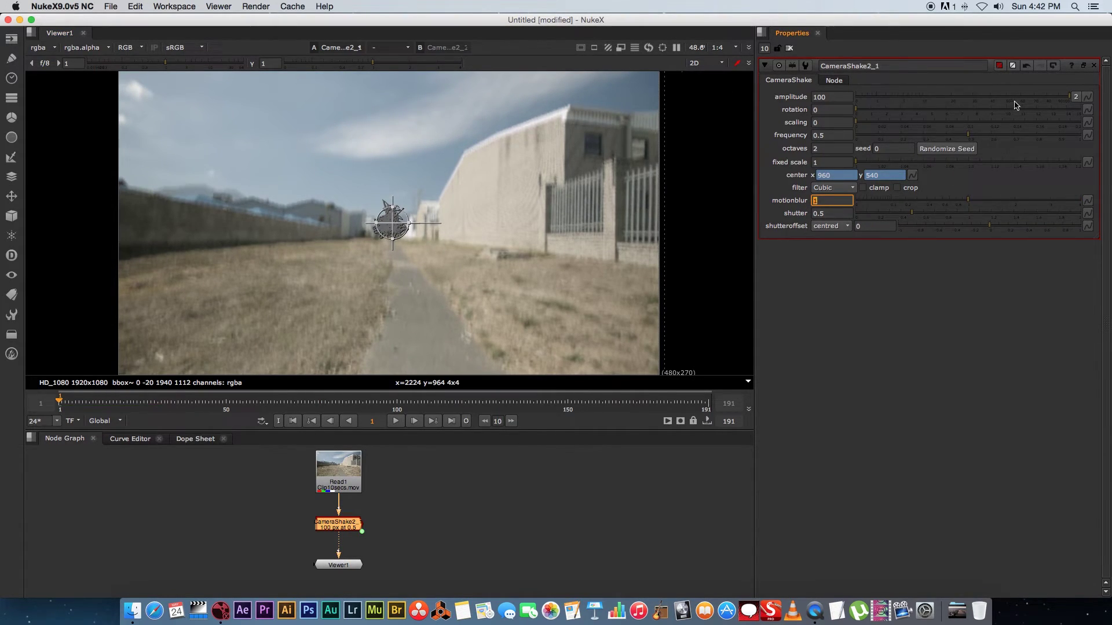
# Step: Set amplitude to 52.5 and frequency to 0.74, then check frames 50 to 80
pyautogui.click(994, 97)
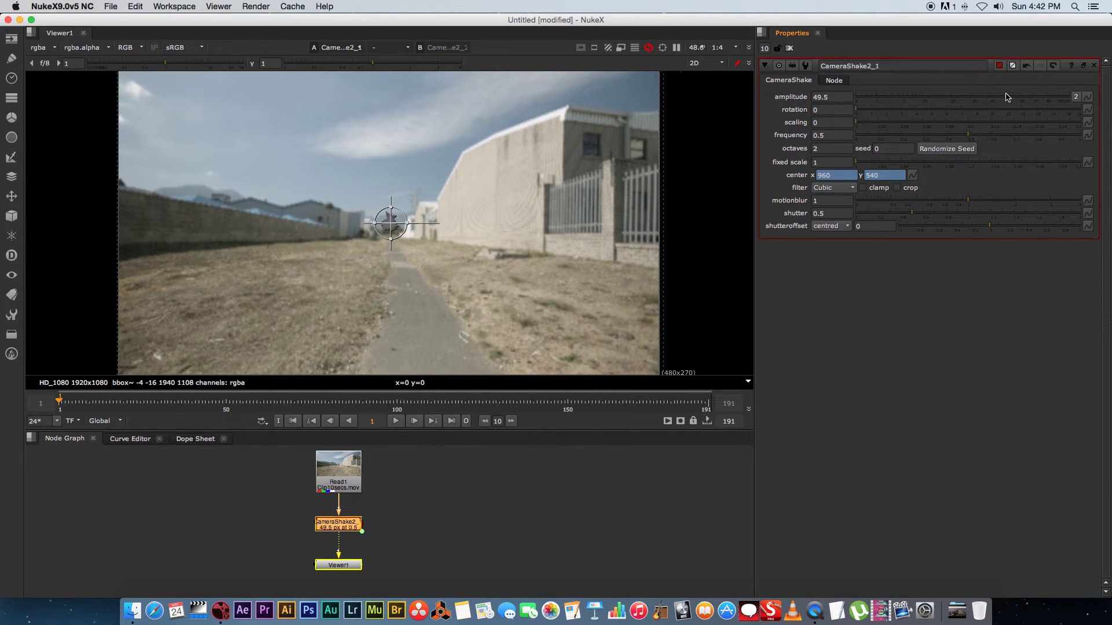
pyautogui.click(1009, 97)
pyautogui.press('l')
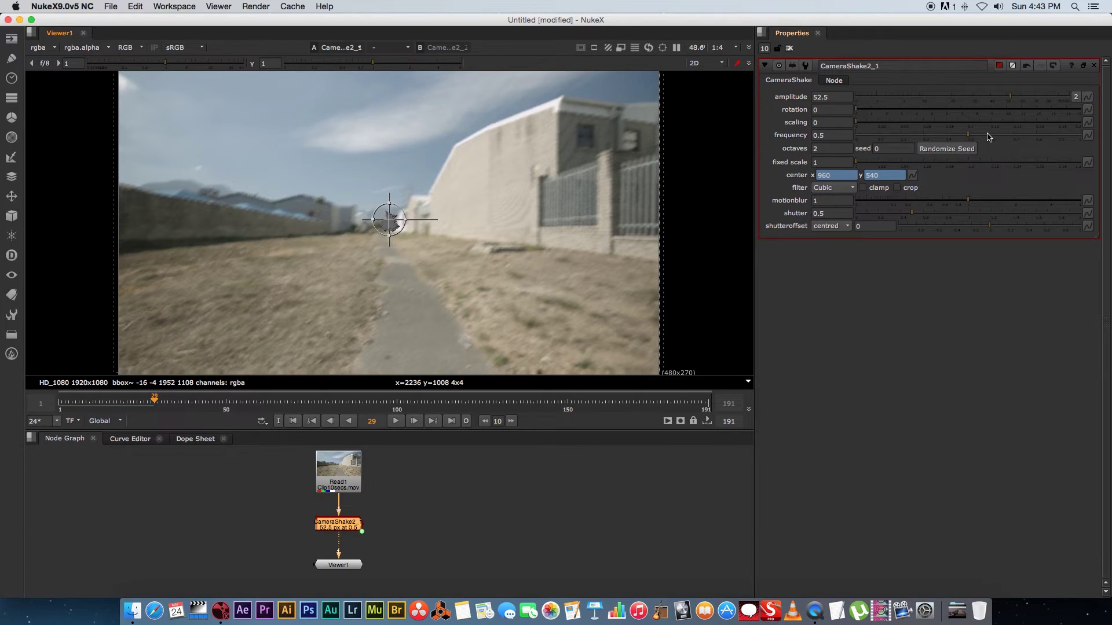
pyautogui.moveTo(972, 137); pyautogui.dragTo(1020, 135)
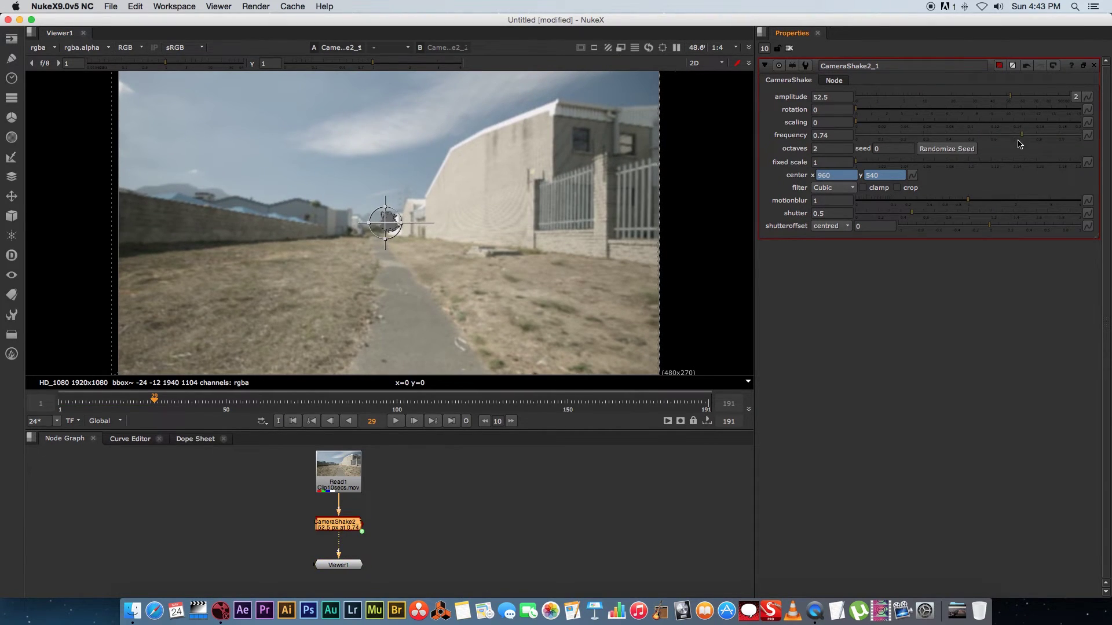
pyautogui.click(396, 421)
pyautogui.click(87, 404)
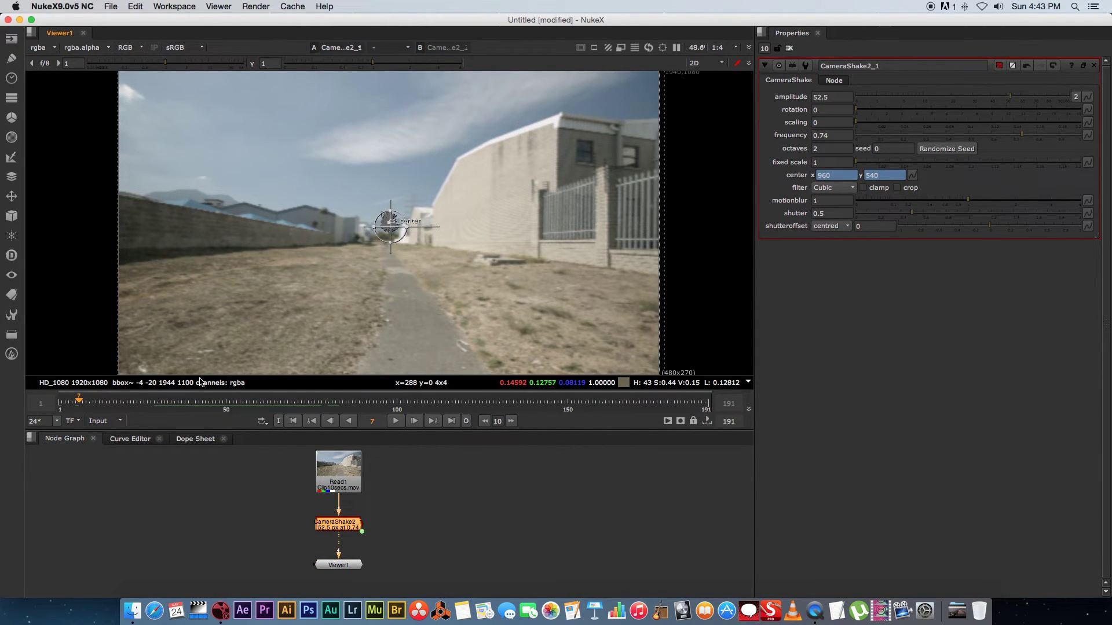
pyautogui.click(226, 403)
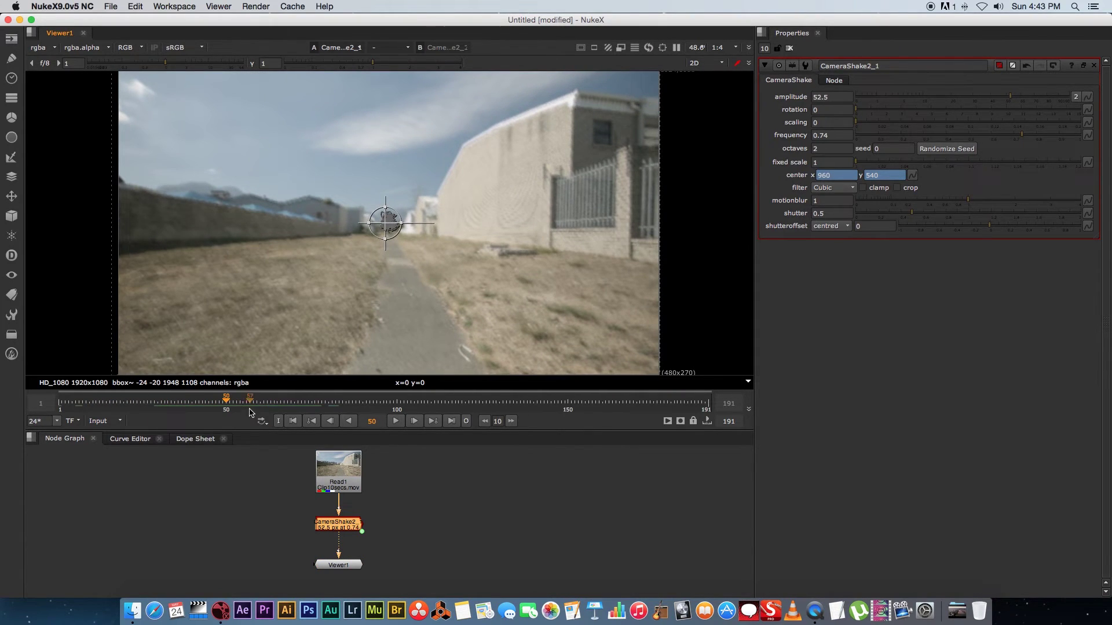
pyautogui.moveTo(226, 403)
pyautogui.mouseDown()
pyautogui.moveTo(332, 404)
pyautogui.moveTo(227, 406)
pyautogui.mouseUp()
# Step: Key amplitude 52.5 at frame 50 and drop it to 0 at frame 40
pyautogui.rightClick(853, 105)
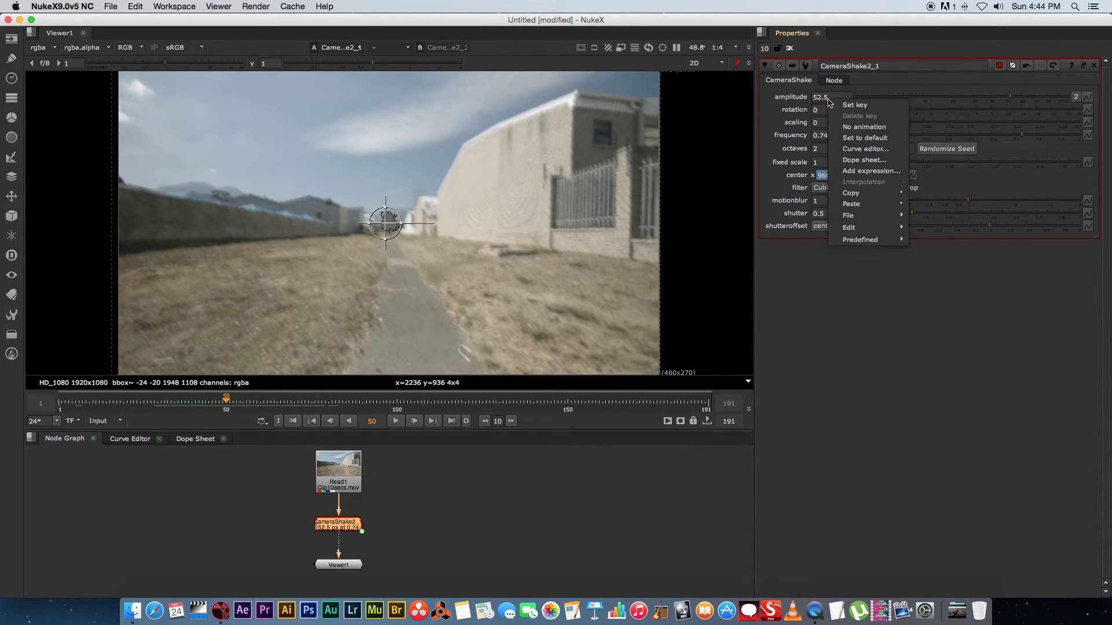
pyautogui.click(865, 104)
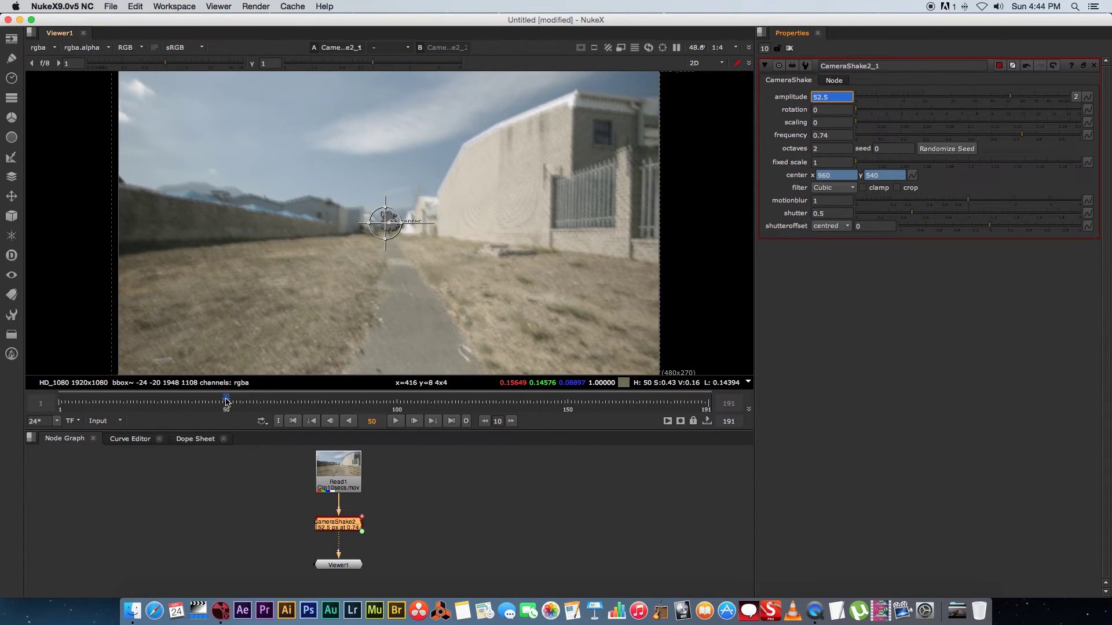
pyautogui.moveTo(223, 406); pyautogui.dragTo(192, 404)
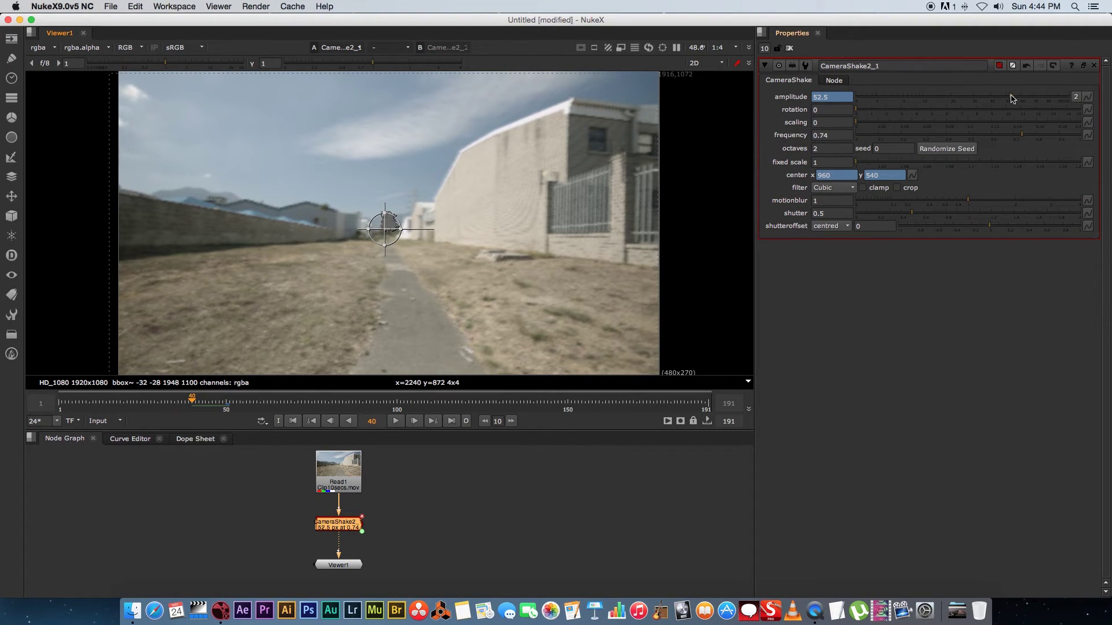
pyautogui.moveTo(1012, 98); pyautogui.dragTo(874, 95)
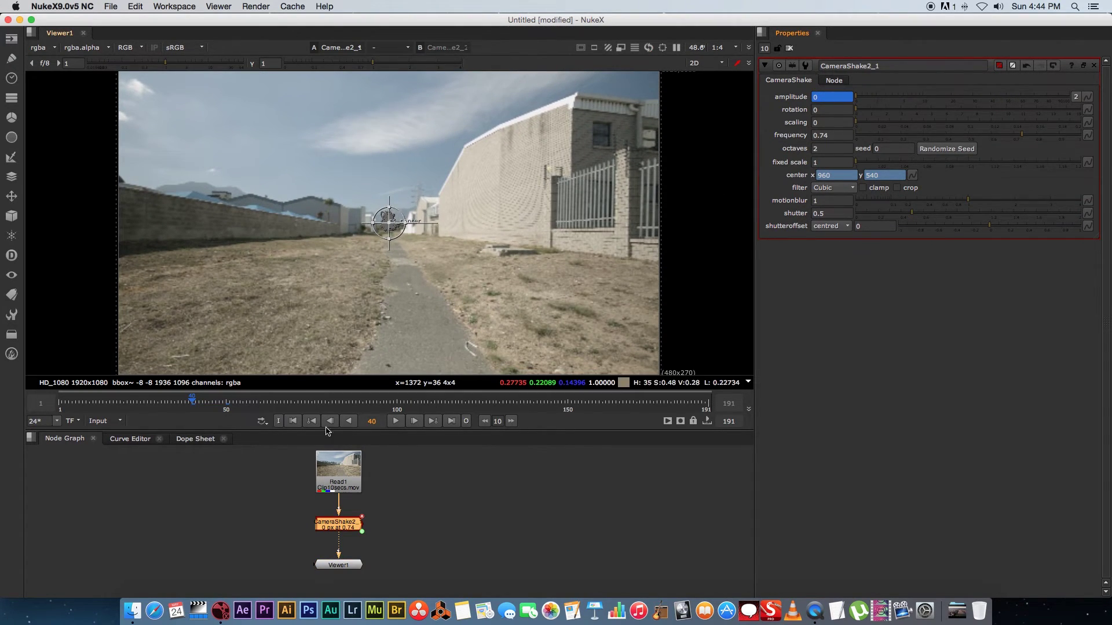
# Step: Restore amplitude to 52.5 and scrub forward to around frame 70
pyautogui.click(193, 401)
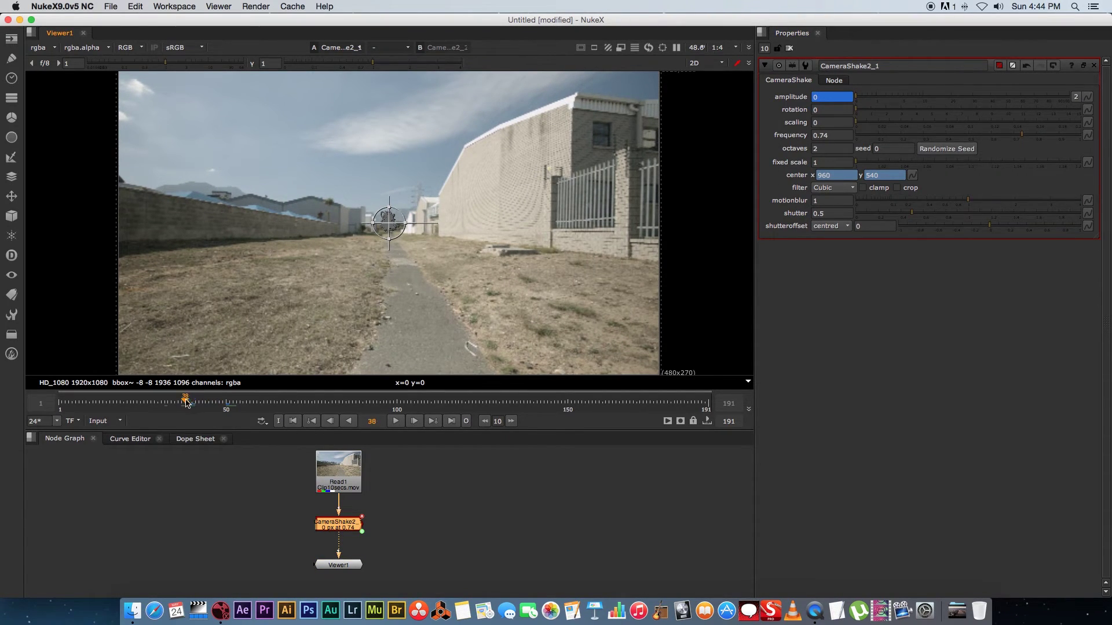
pyautogui.click(825, 98)
pyautogui.write('52.5')
pyautogui.press('Return')
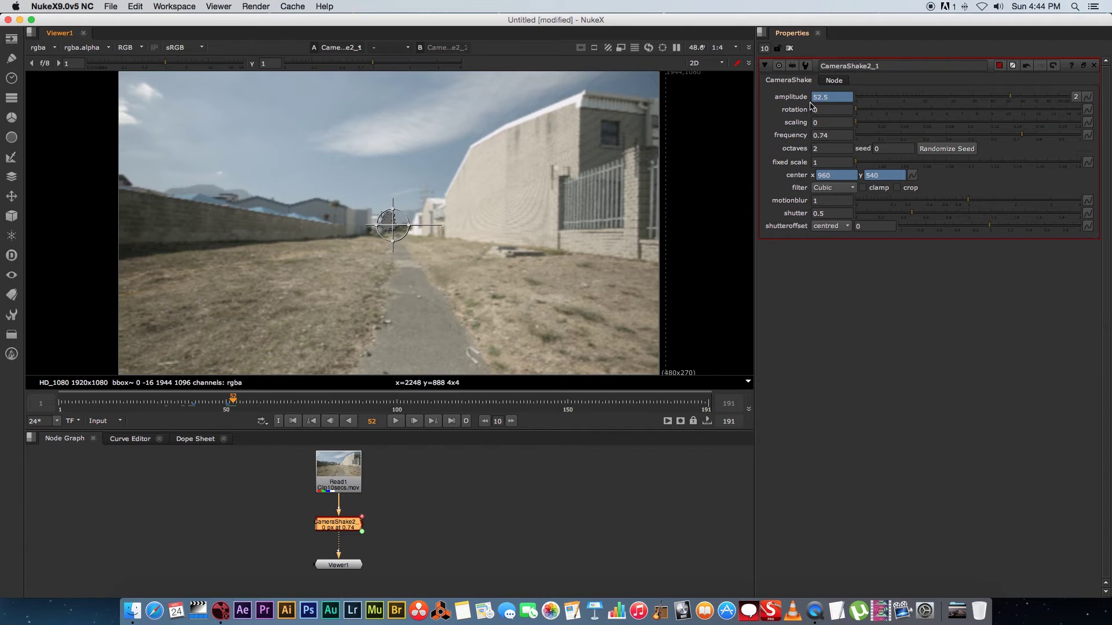
pyautogui.click(253, 401)
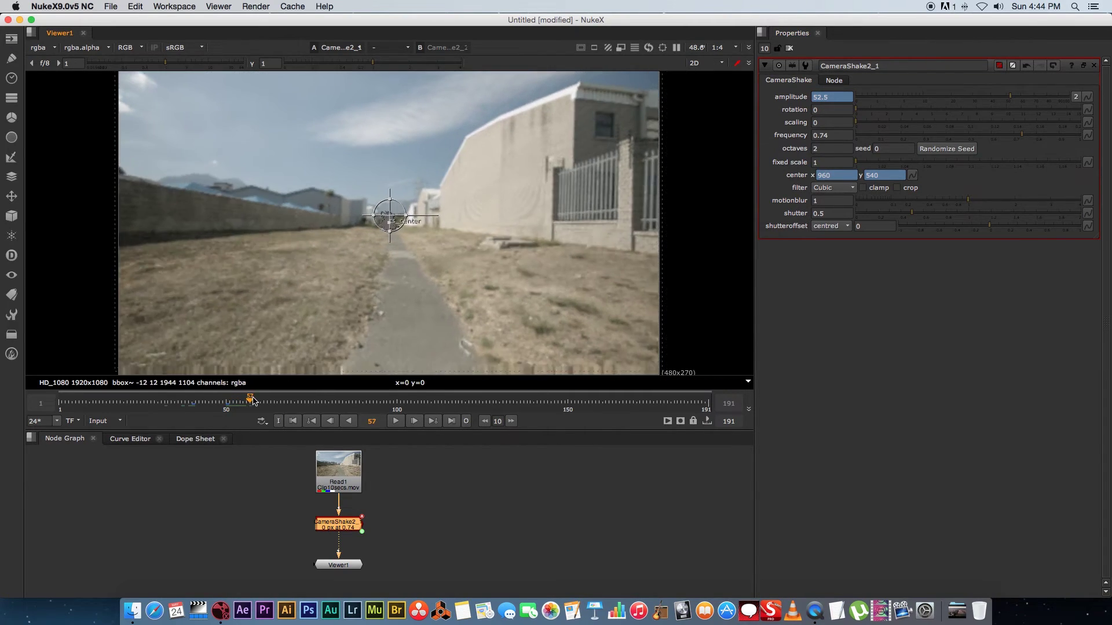
pyautogui.moveTo(253, 401); pyautogui.dragTo(294, 402)
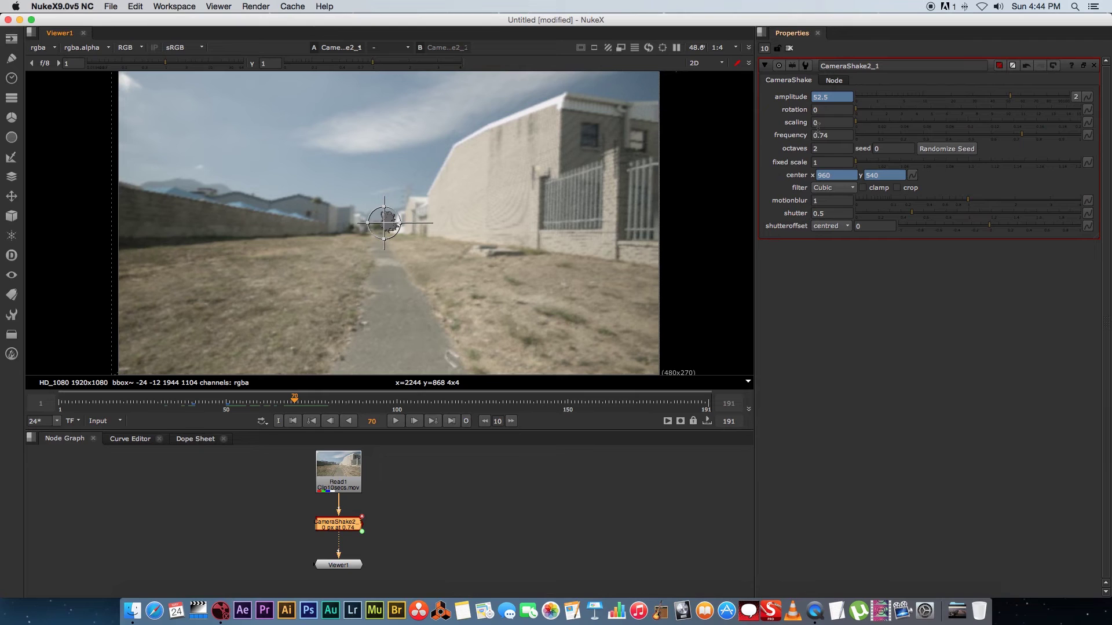
# Step: Key amplitude 52.5 at frame 70 and set it to 0 at frame 80
pyautogui.rightClick(834, 98)
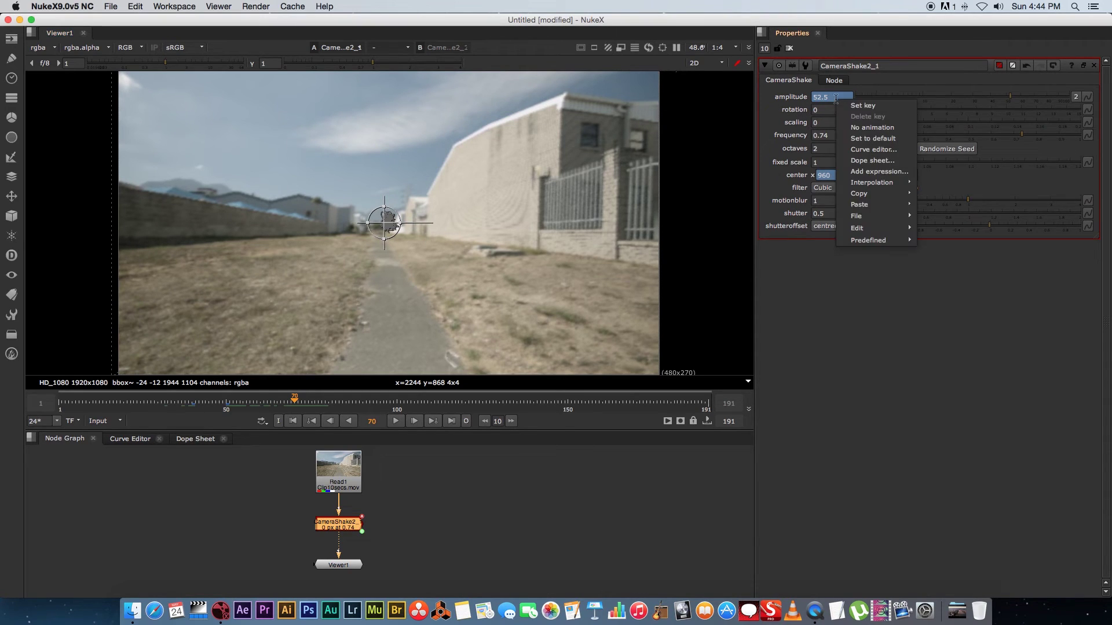
pyautogui.click(863, 103)
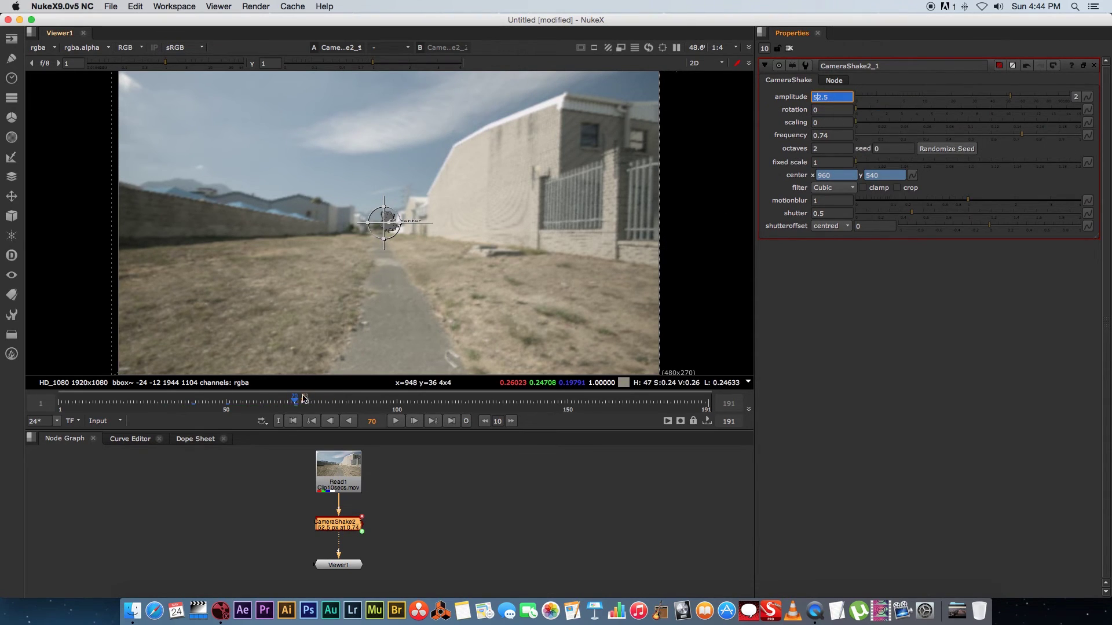
pyautogui.moveTo(295, 400); pyautogui.dragTo(328, 404)
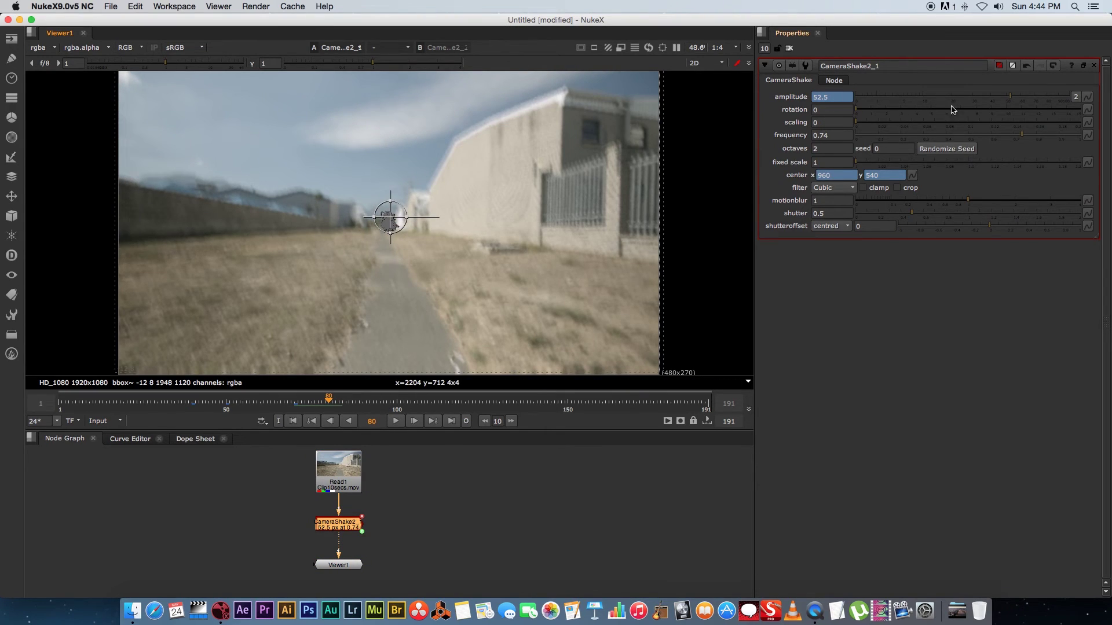
pyautogui.write('0')
pyautogui.press('Return')
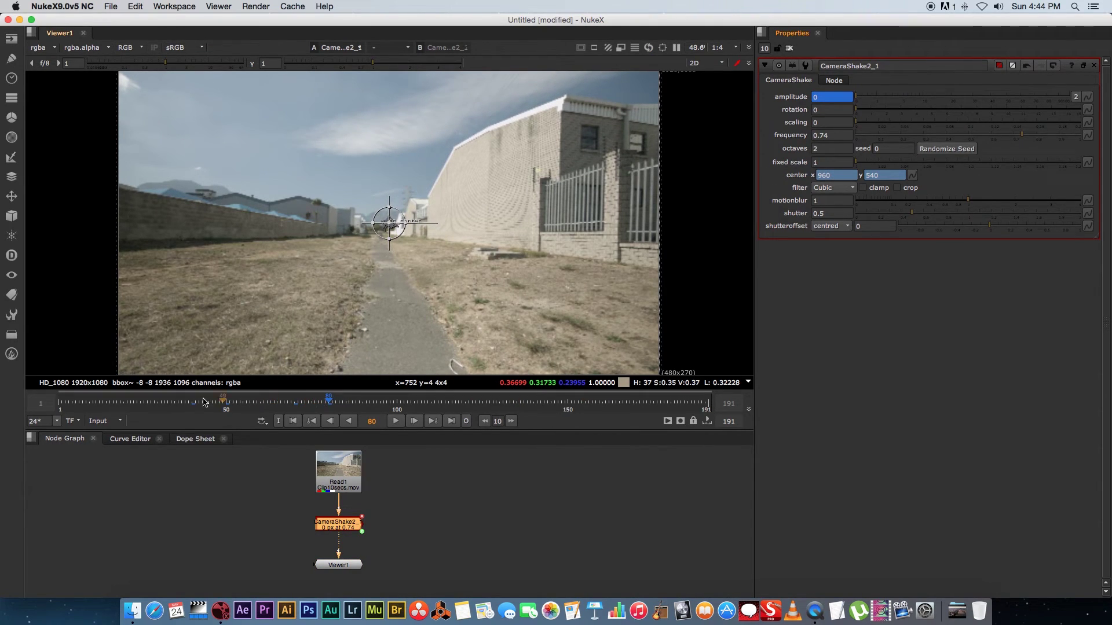
pyautogui.click(165, 402)
# Step: Play from frame 32 to review the shake running between frames 40 and 80
pyautogui.click(395, 421)
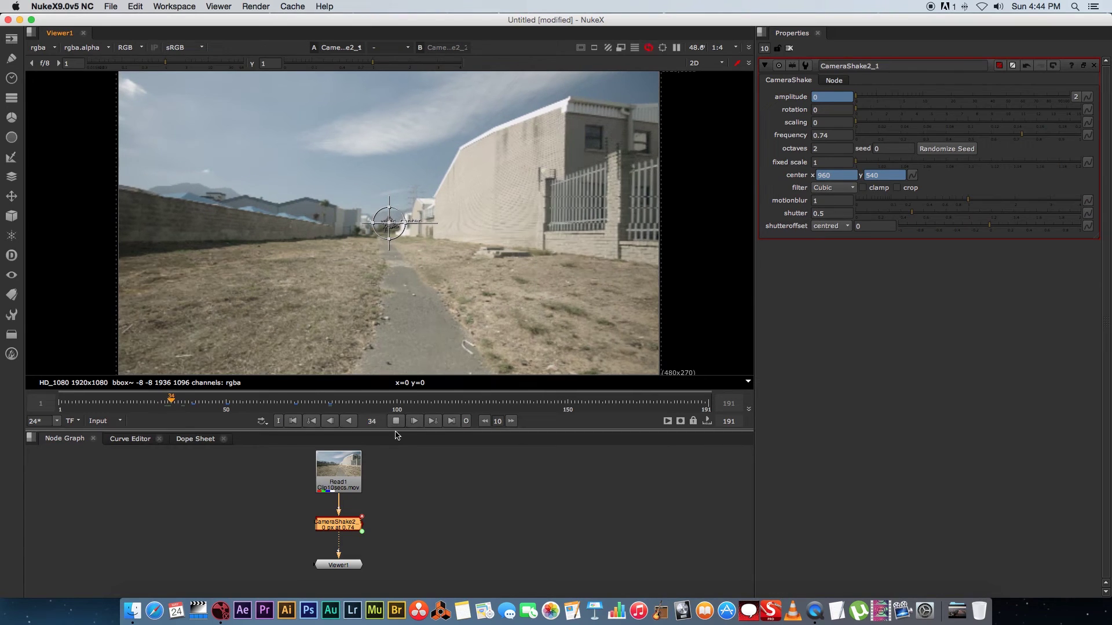
pyautogui.click(168, 405)
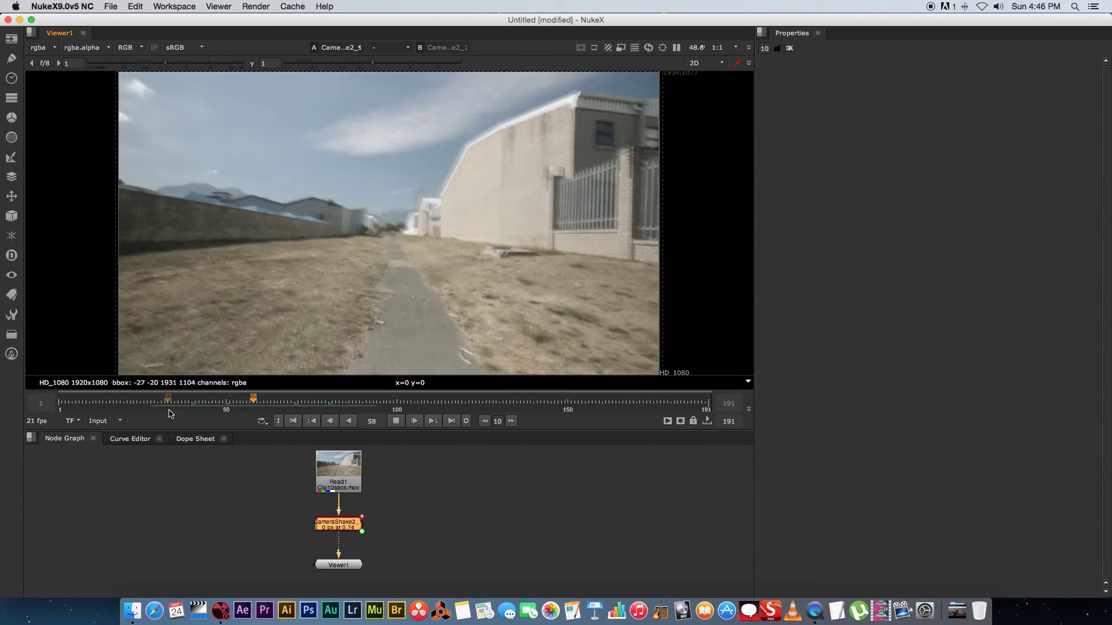